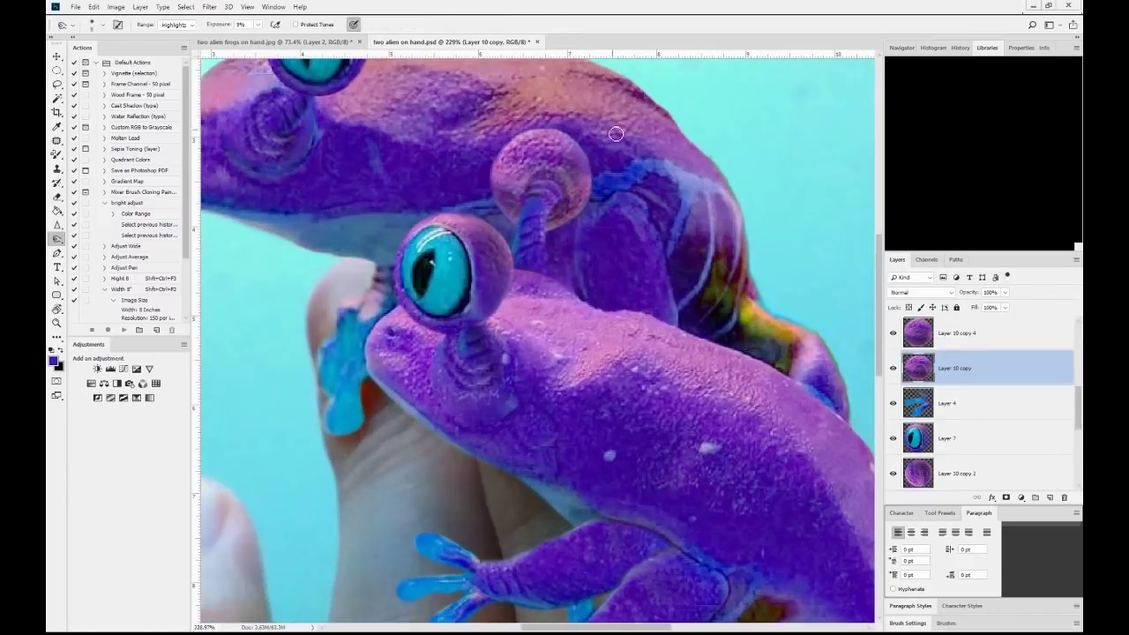
On Layer 10 copy, soften the blue toes and eye-stalk bases with Brush, Clone Stamp and Smudge
left_click(981, 369)
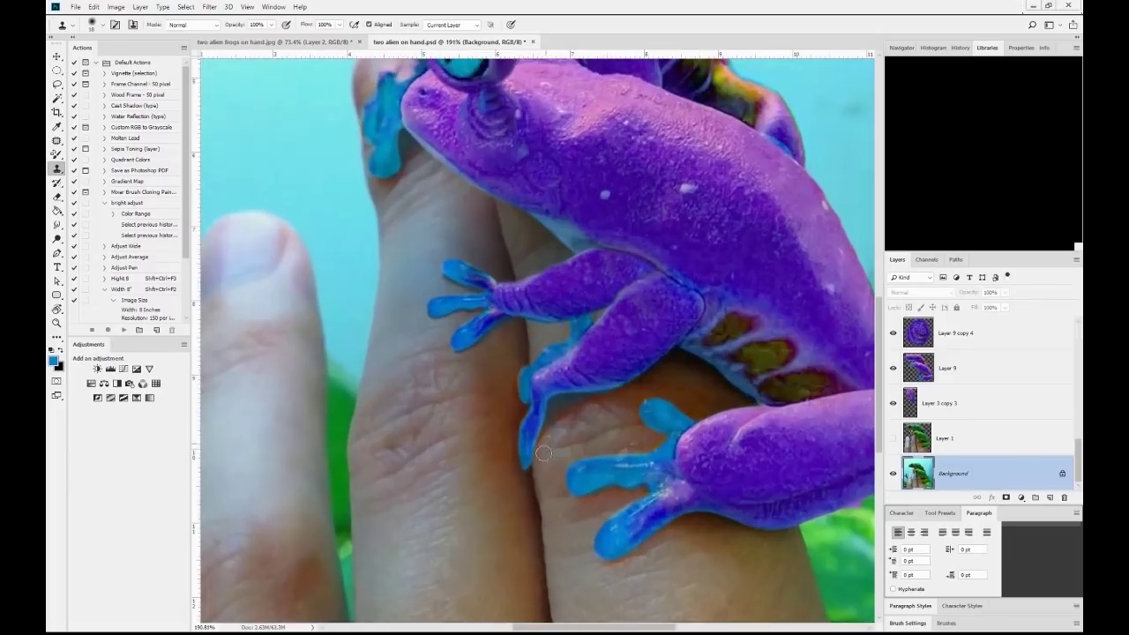
scroll(538, 484, "up", 5)
key("b")
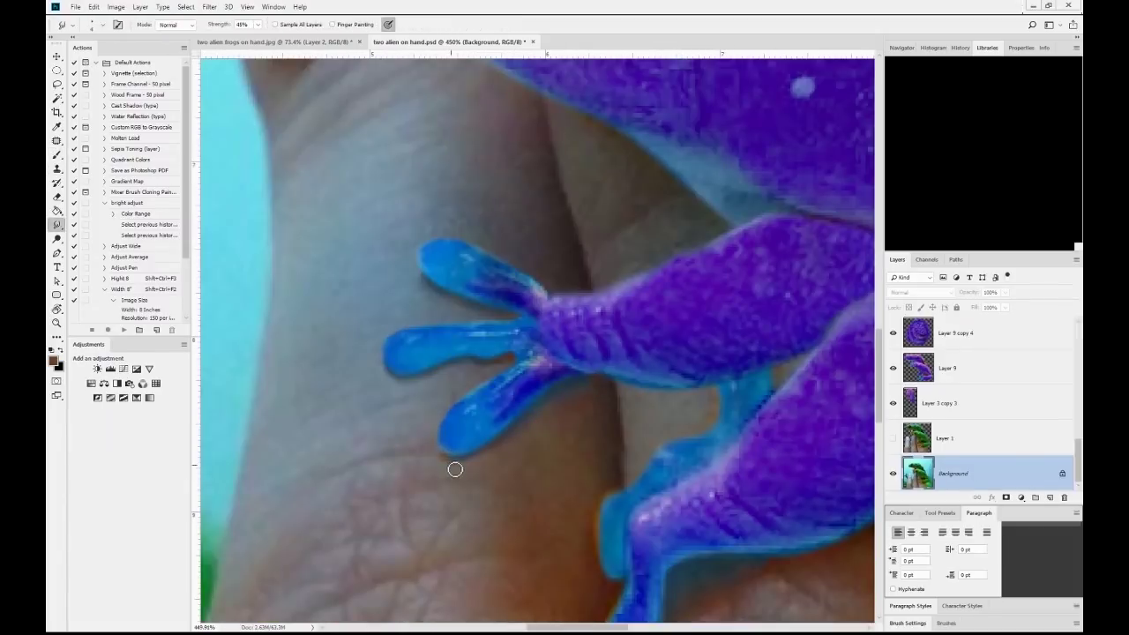
scroll(465, 370, "down", 3)
scroll(441, 423, "down", 3)
scroll(425, 490, "down", 2)
key("s")
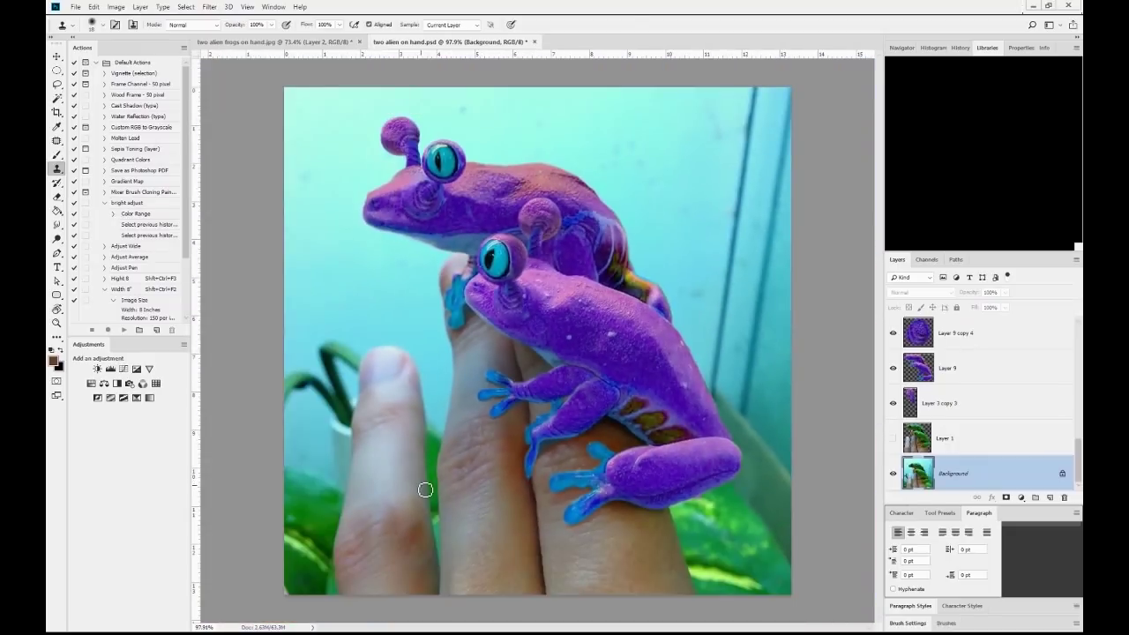
scroll(397, 114, "up", 4)
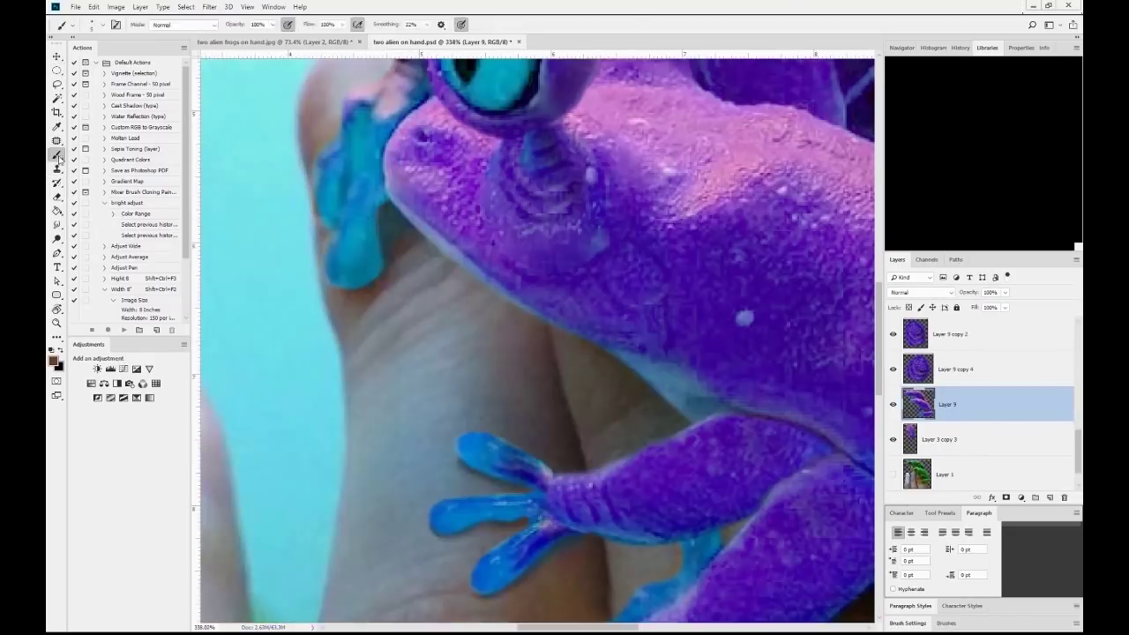
key("r")
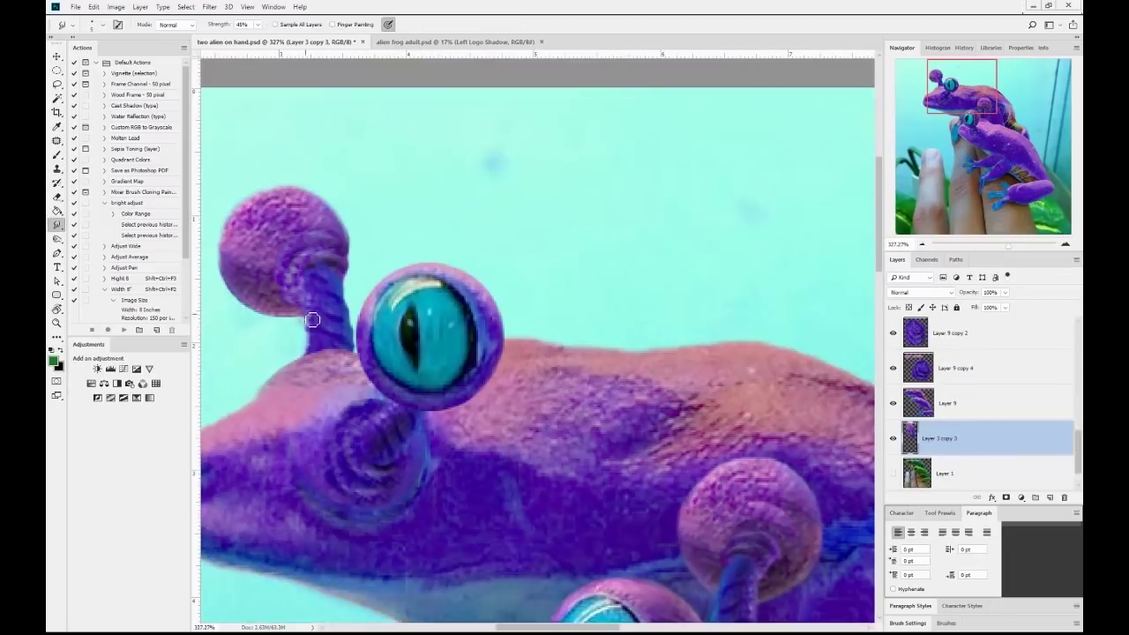
Fit the whole Alien frog.psd tree-frog image on screen
key("ctrl+0")
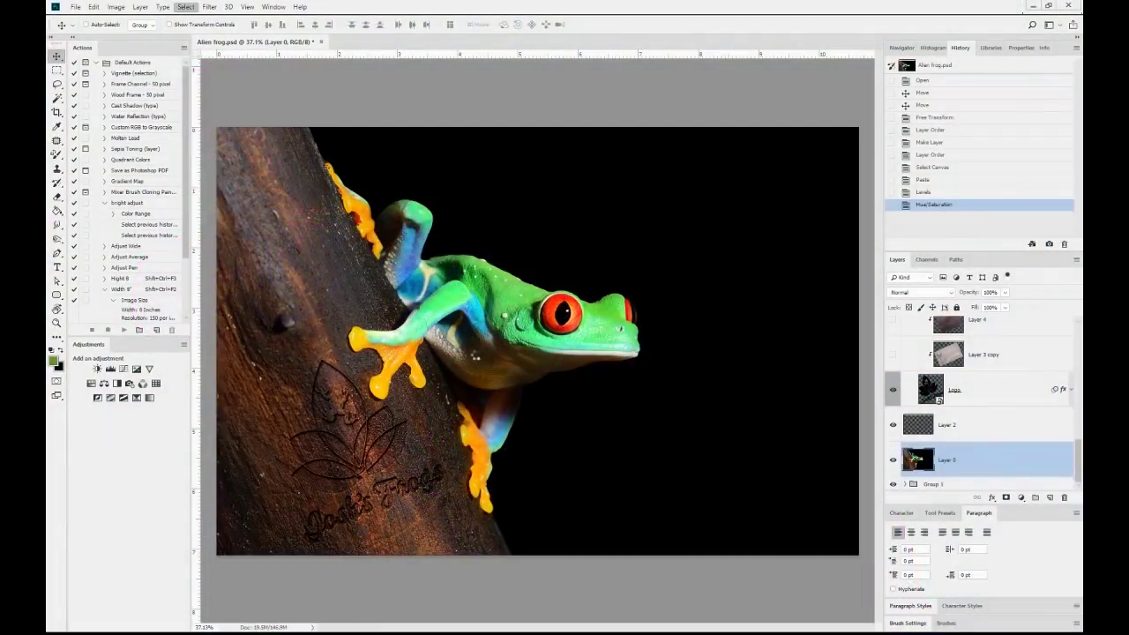
In Quick Mask, mask out the dark gaps between the frog's legs and toes and along the bark edge
key("q")
scroll(410, 391, "up", 3)
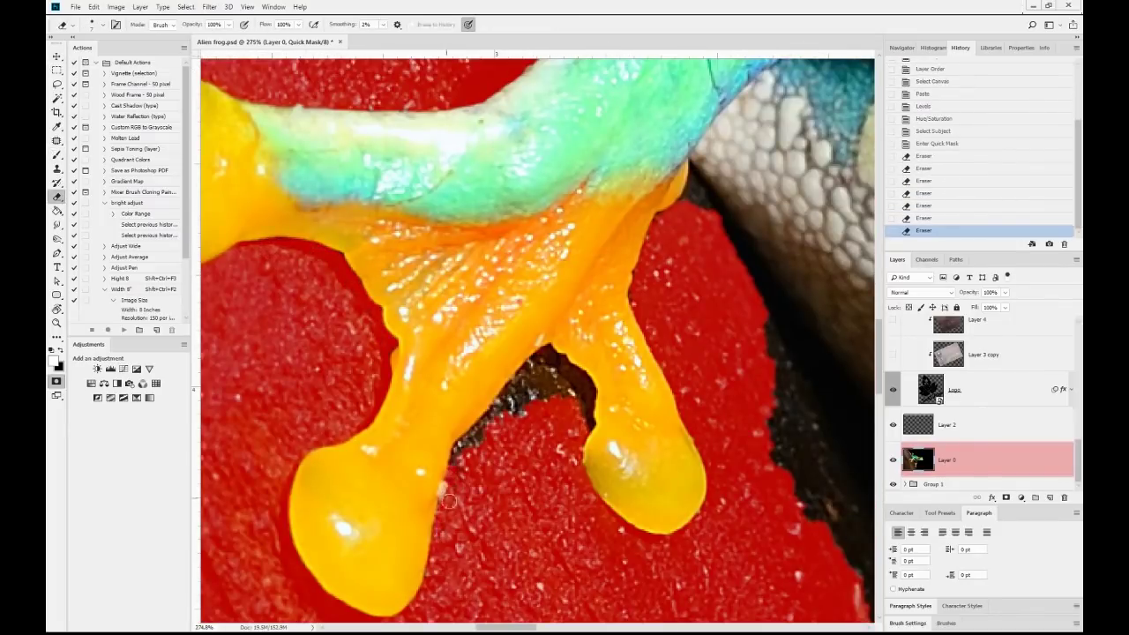
left_click_drag(450, 507, 451, 481)
left_click_drag(455, 463, 547, 353)
left_click_drag(468, 450, 481, 427)
left_click_drag(551, 353, 586, 414)
mouse_move(582, 423)
left_mouse_down()
mouse_move(565, 373)
mouse_move(512, 406)
left_mouse_up()
left_click_drag(516, 397, 556, 374)
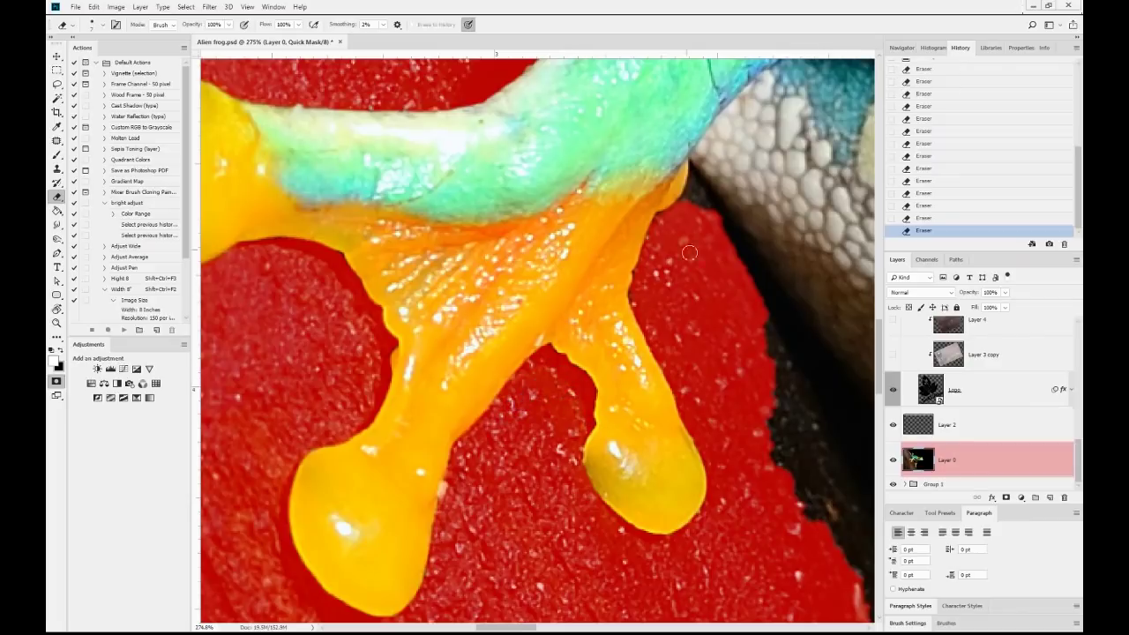
mouse_move(693, 183)
left_mouse_down()
mouse_move(762, 273)
mouse_move(807, 423)
left_mouse_up()
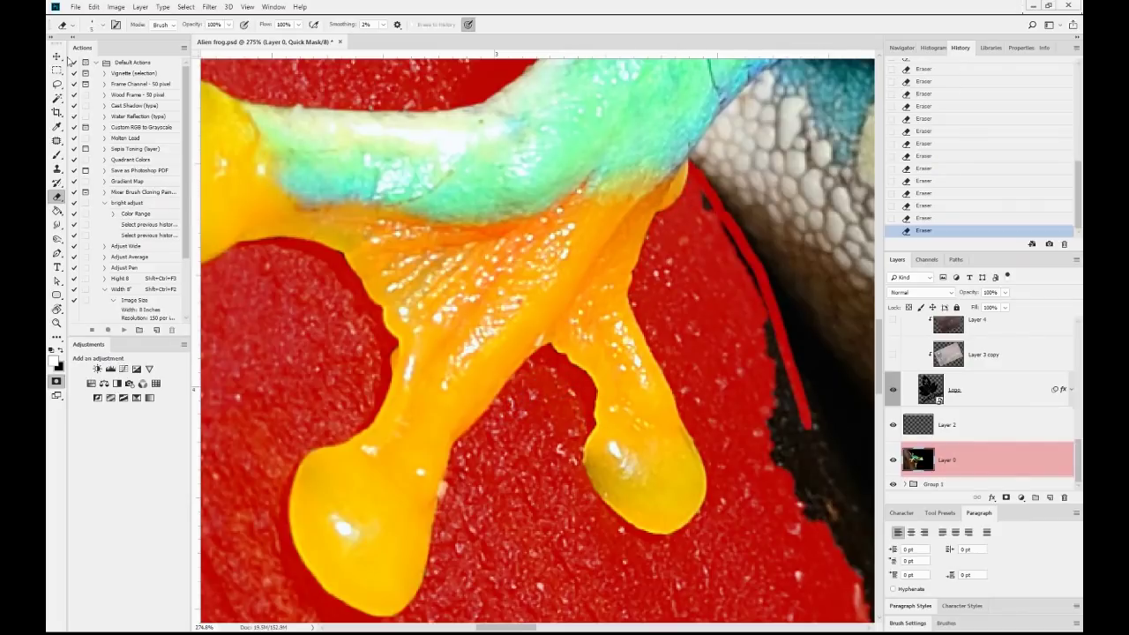
Tighten the Quick Mask along the frog's leg edge
key("v")
scroll(802, 443, "down", 5)
key("e")
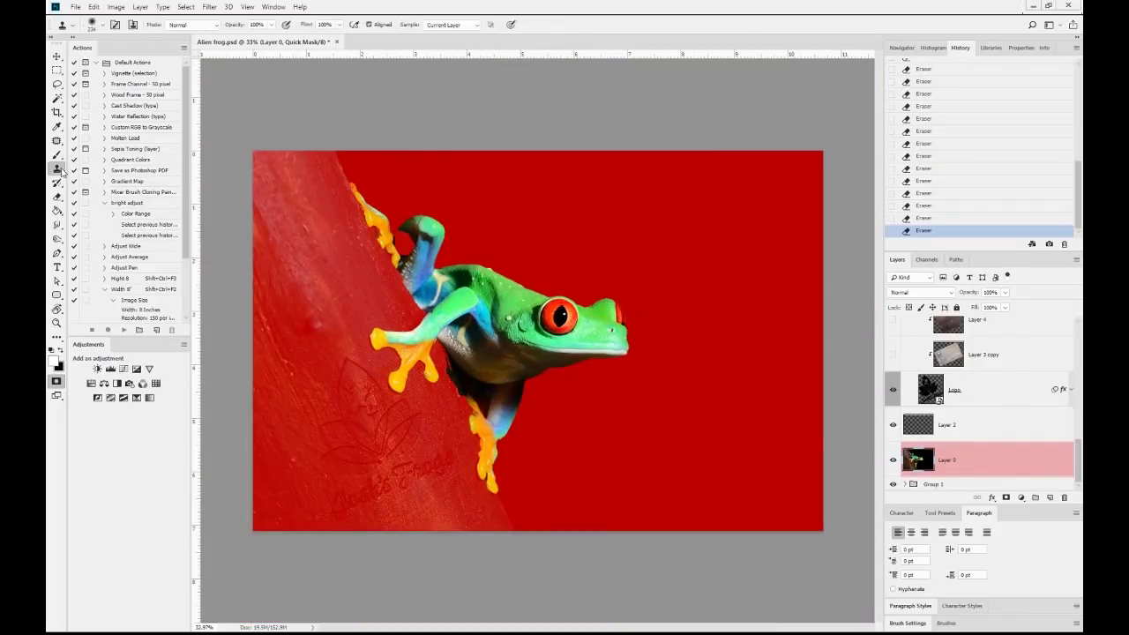
key("ctrl+0")
scroll(484, 500, "up", 4)
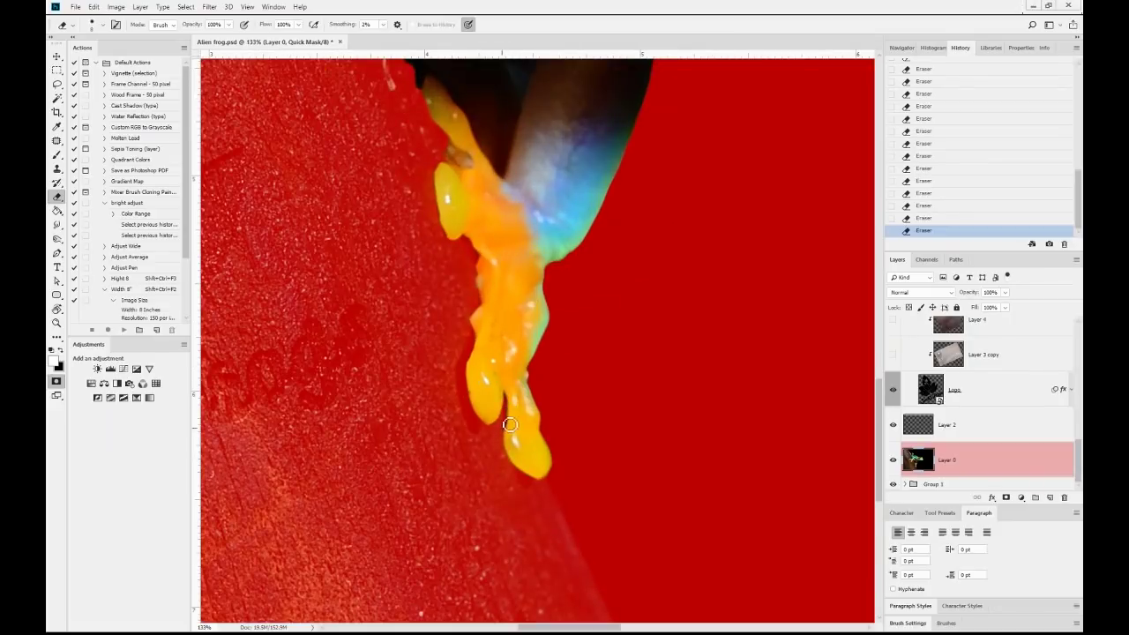
scroll(507, 433, "up", 2)
scroll(768, 409, "up", 1)
scroll(776, 414, "down", 2)
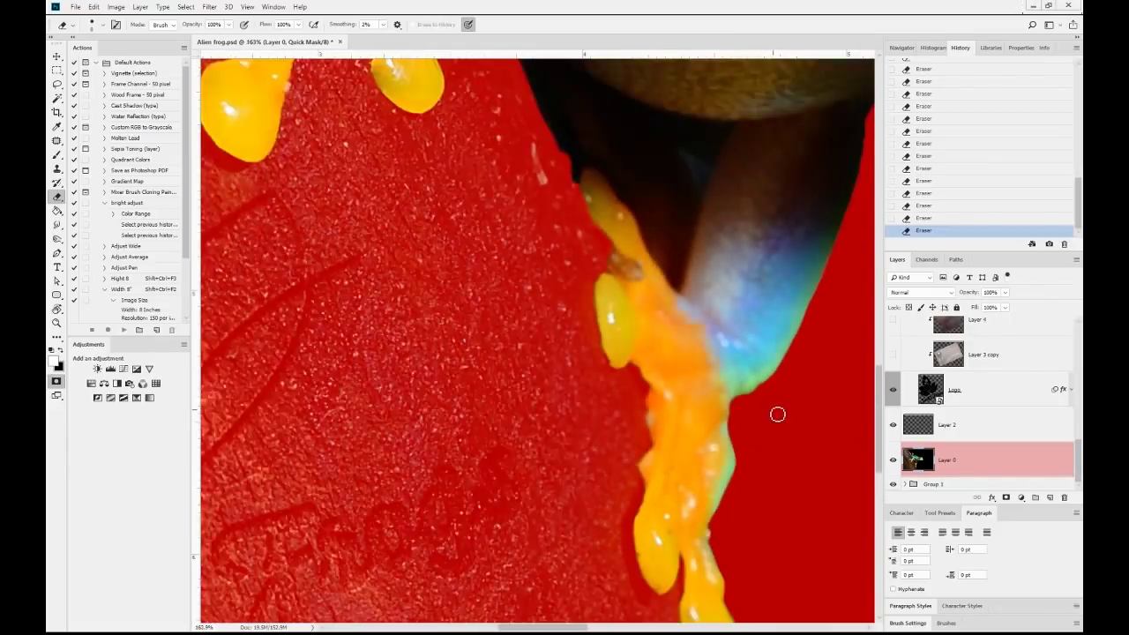
scroll(781, 408, "down", 2)
left_click_drag(786, 402, 588, 510)
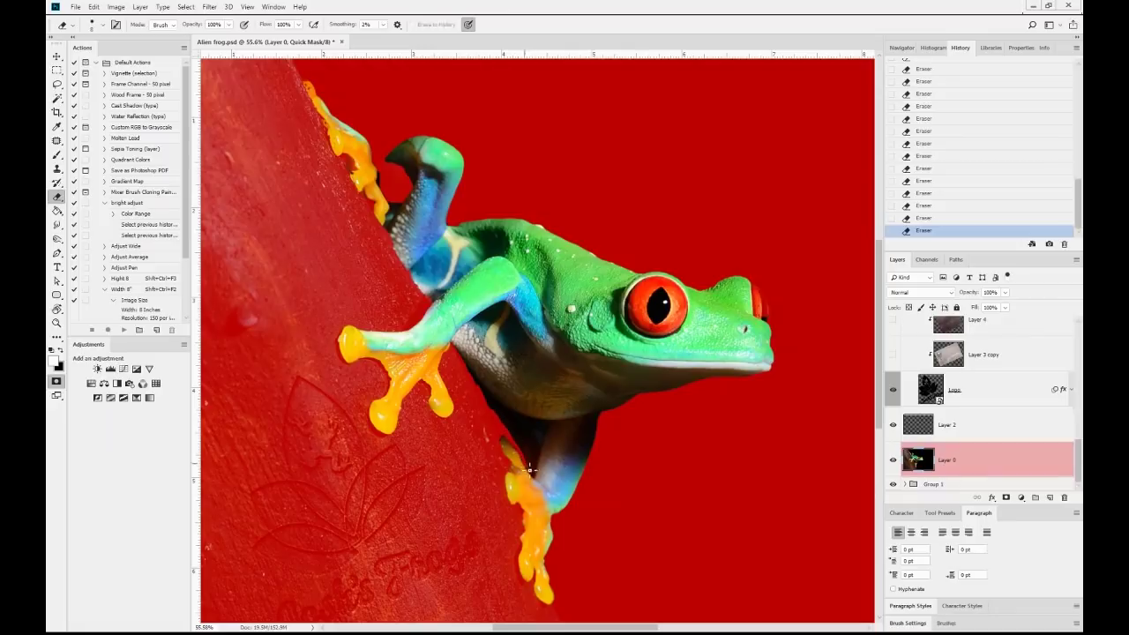
left_click_drag(536, 467, 508, 421)
Mask out the gap beside the foot and the blob by the nose, then view the mask alone
scroll(507, 422, "up", 2)
left_click_drag(373, 232, 360, 230)
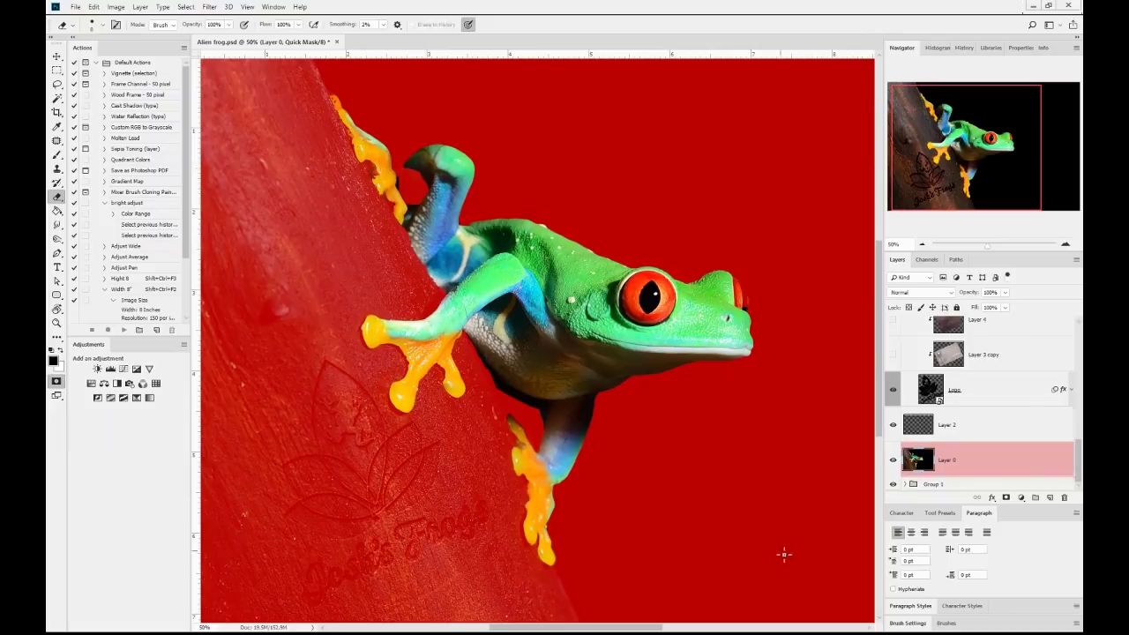
left_click_drag(738, 283, 743, 284)
key("ctrl+6")
Load the cleaned mask as a selection and recolour the frog pink with blue feet and cyan eyes
key("z")
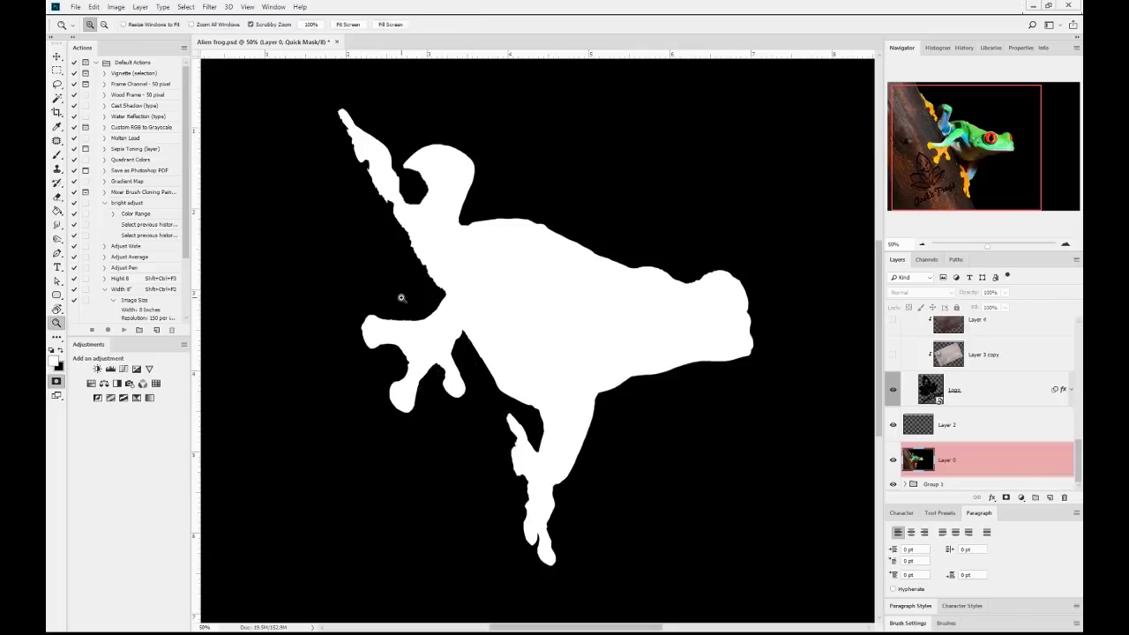
left_click(59, 382)
key("i")
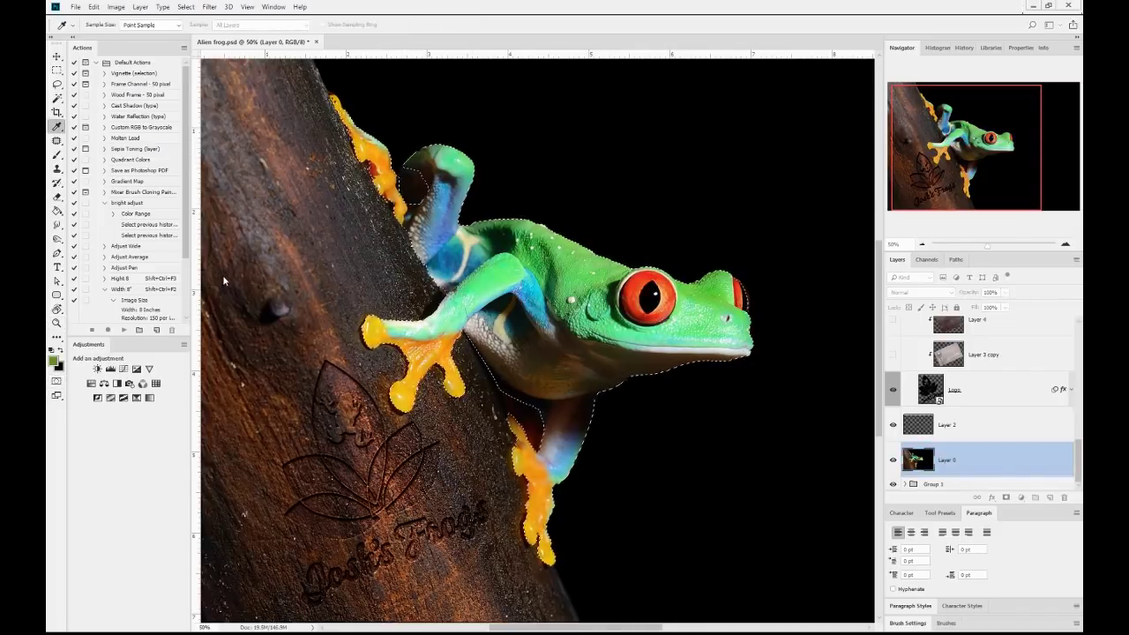
key("z")
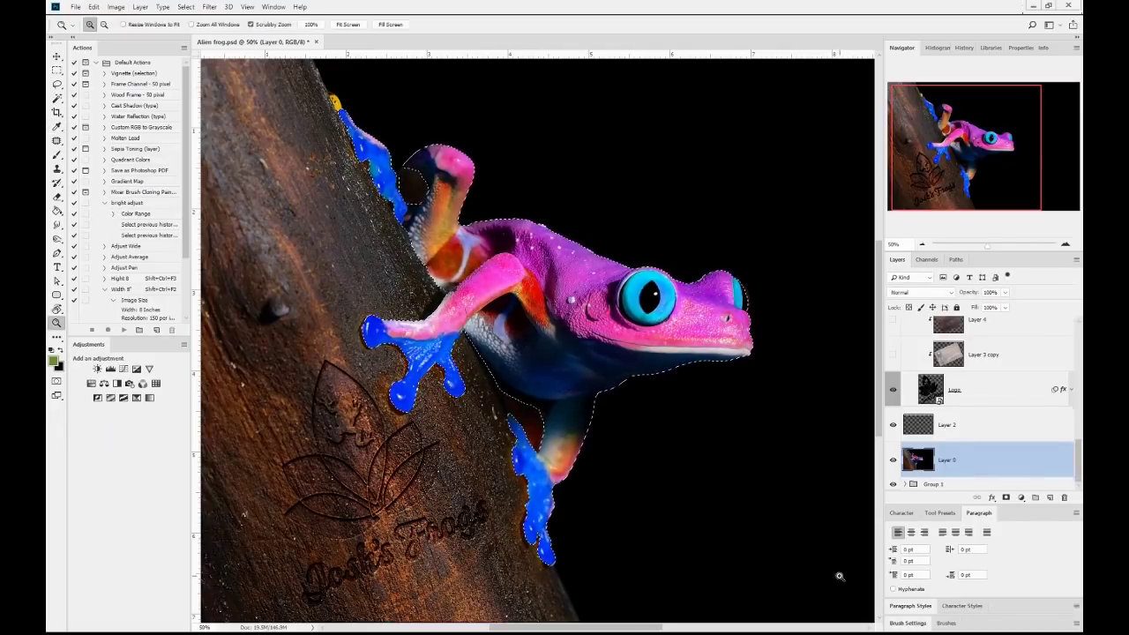
Add the arm-loop area back to the mask and clone dark background over the head and eye
key("q")
key("b")
left_click_drag(405, 176, 452, 190)
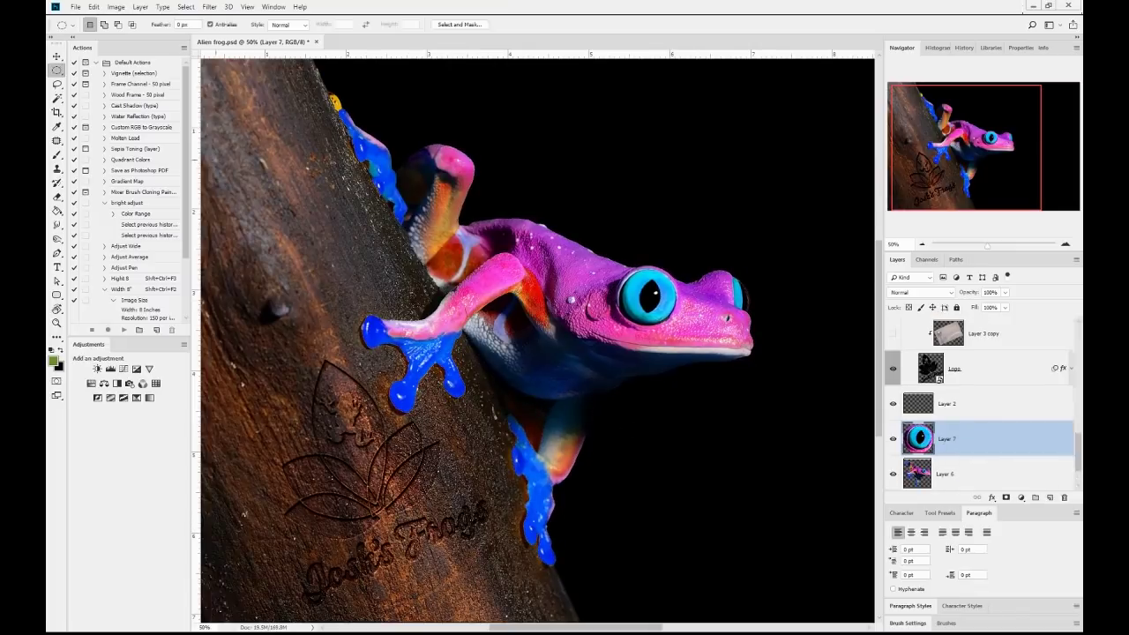
key("s")
mouse_move(740, 282)
left_mouse_down()
mouse_move(706, 308)
mouse_move(661, 283)
left_mouse_up()
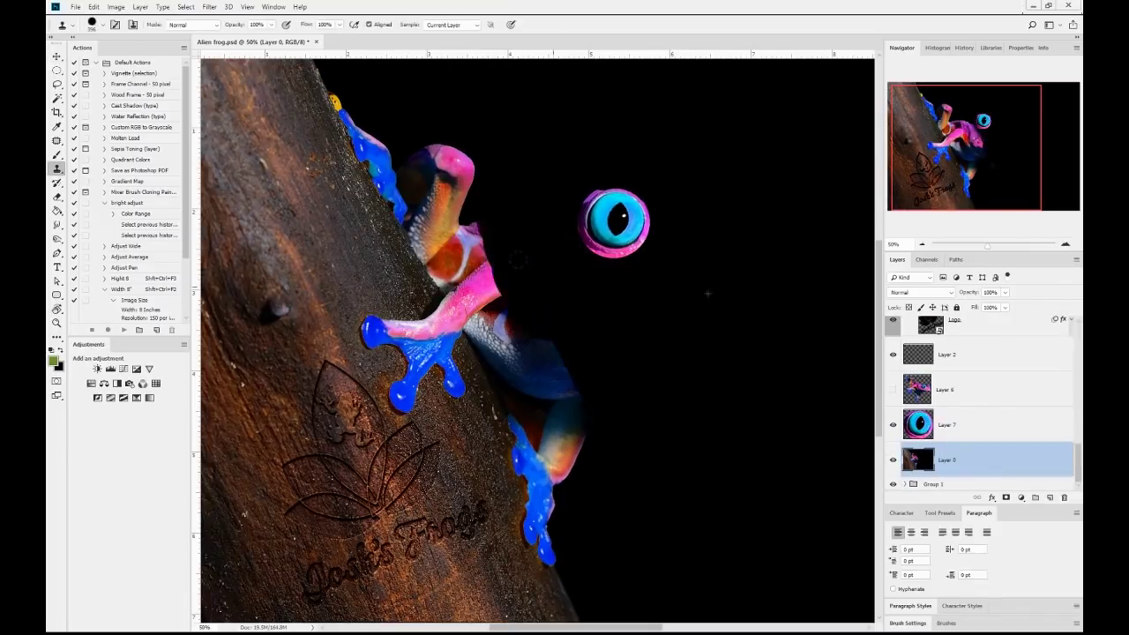
Show the recoloured frog Layer 6, keep only it selected, and fit the image on screen
left_click(893, 389)
key("m")
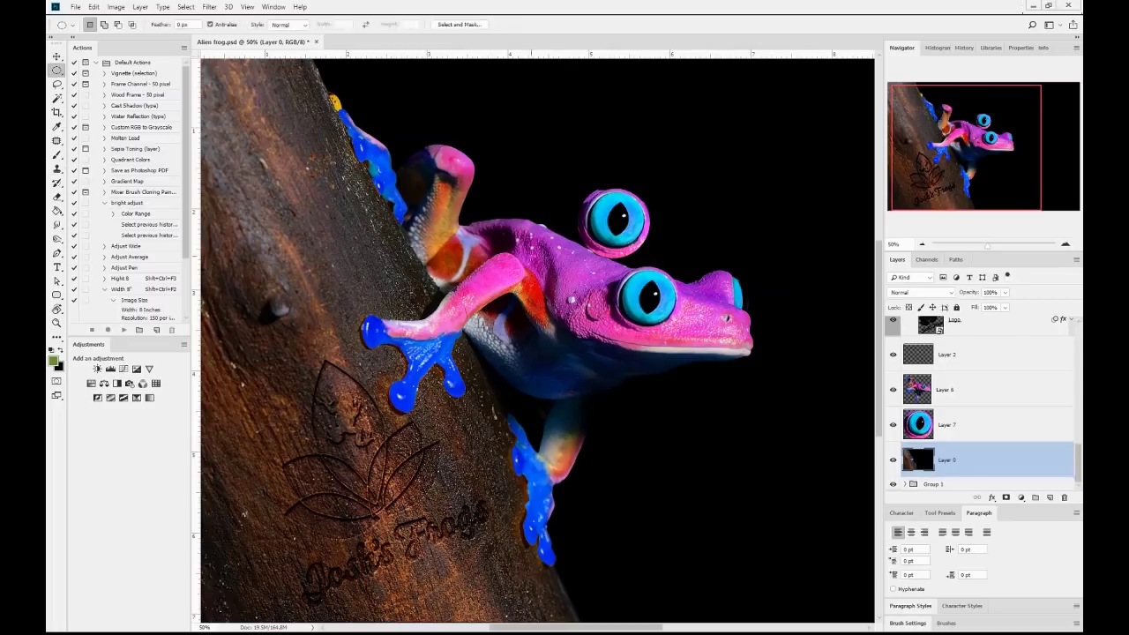
key("alt+bracketright")
key("alt+bracketright")
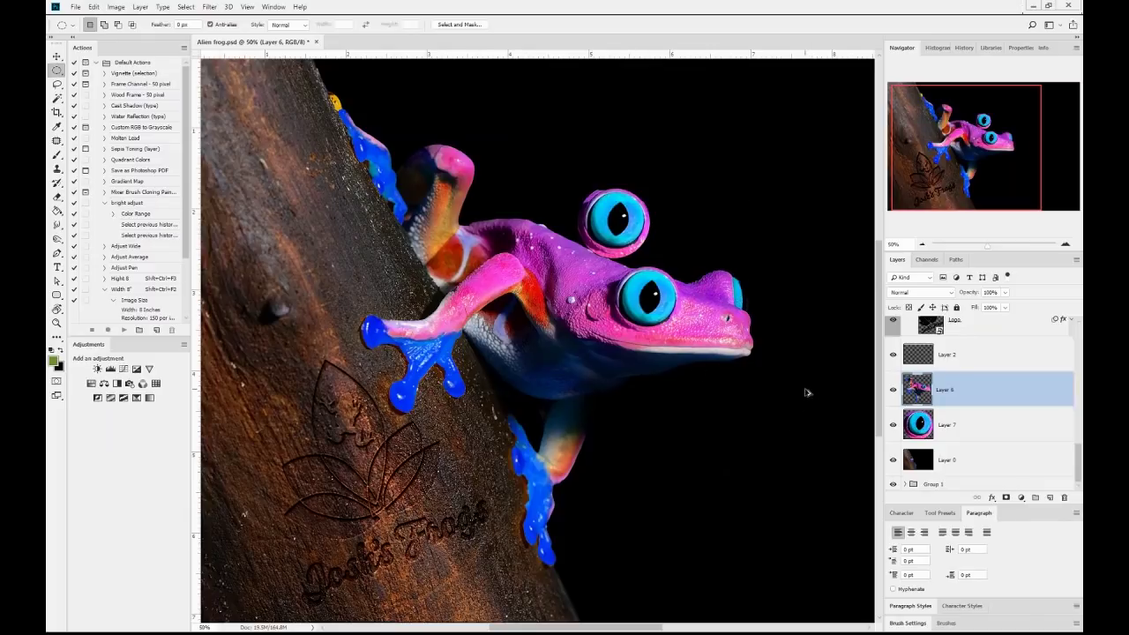
left_click(963, 427, "shift")
key("ctrl+z")
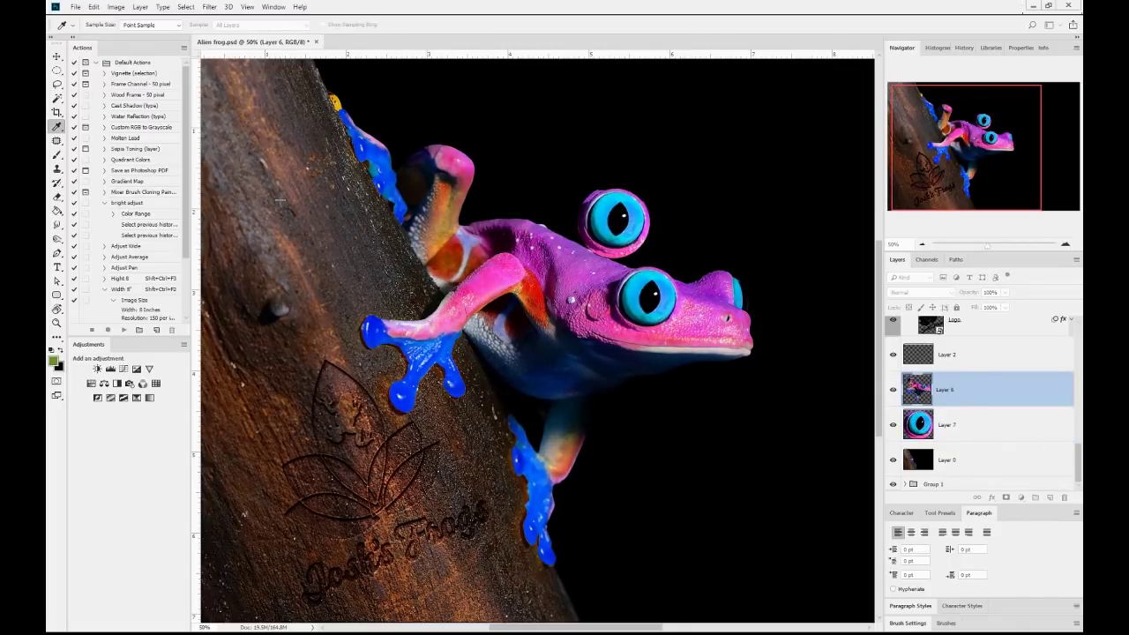
key("ctrl+0")
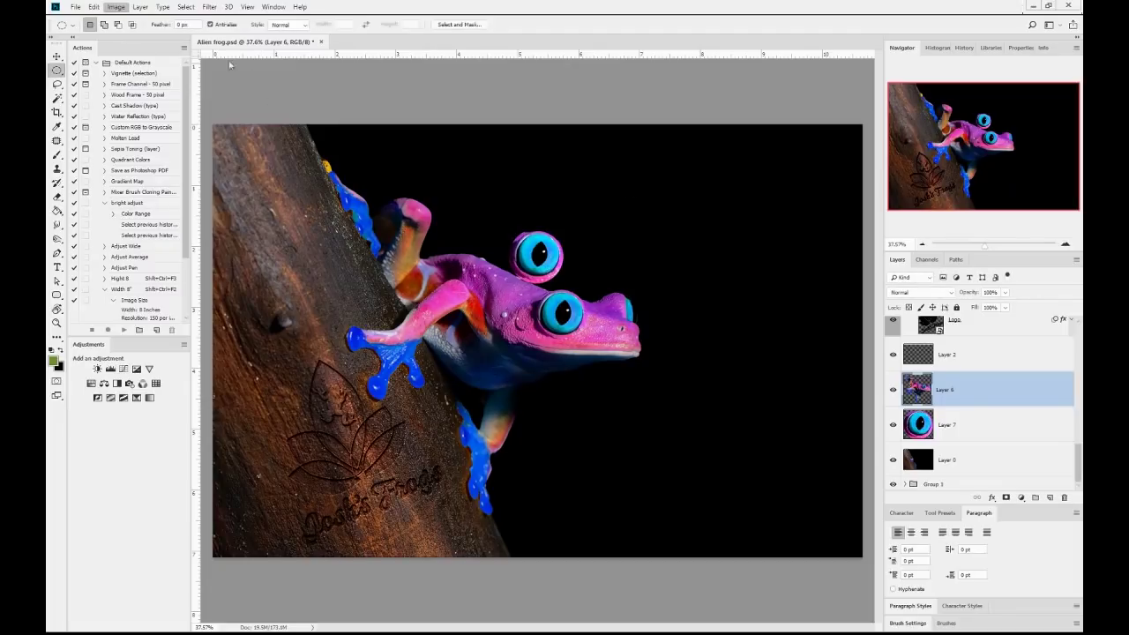
Select the frog's lower eye with an ellipse and copy it onto a new layer
key("i")
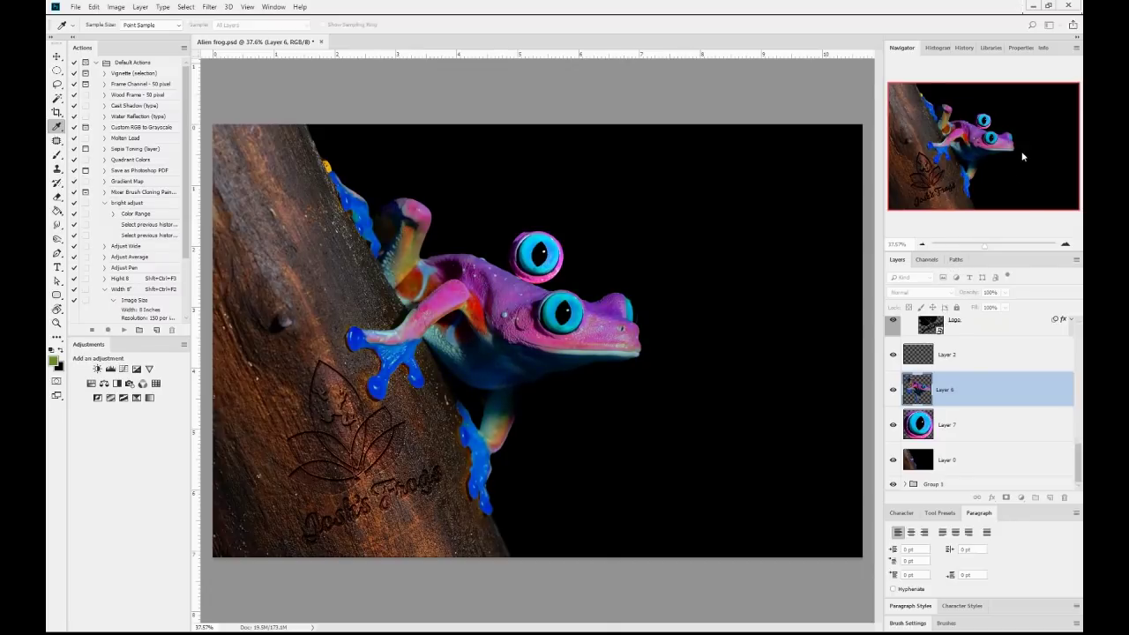
key("m")
mouse_move(534, 290)
left_mouse_down()
mouse_move(584, 340)
mouse_move(567, 277)
left_mouse_up()
key("ctrl+j")
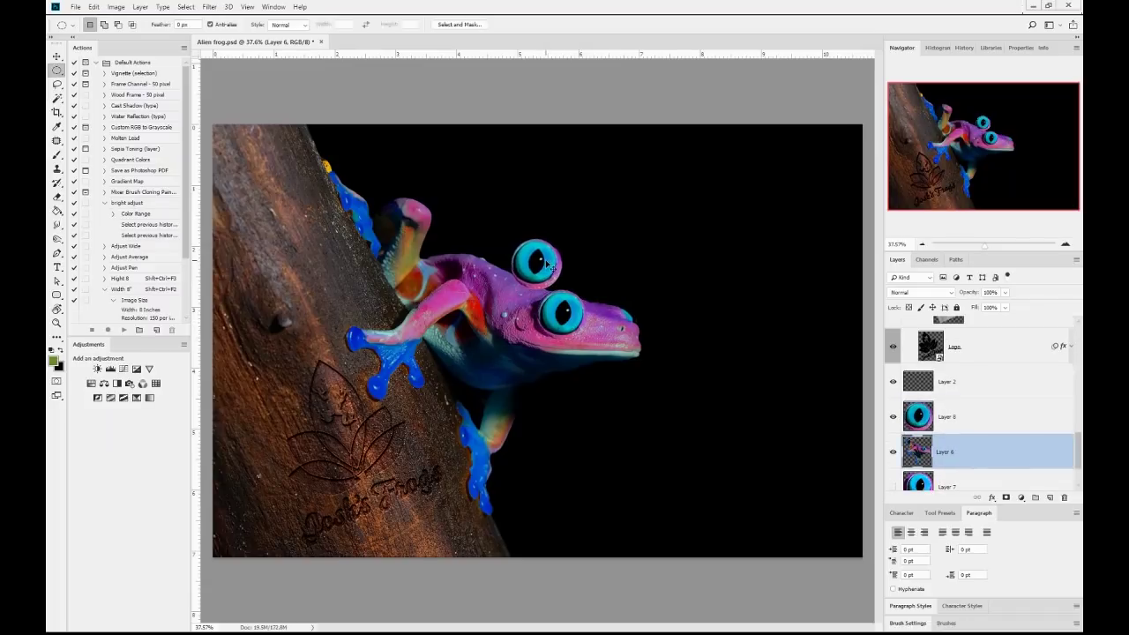
Try patching the lower eye with surrounding skin texture, then undo the patch
scroll(569, 310, "up", 5)
key("ctrl+shift+d")
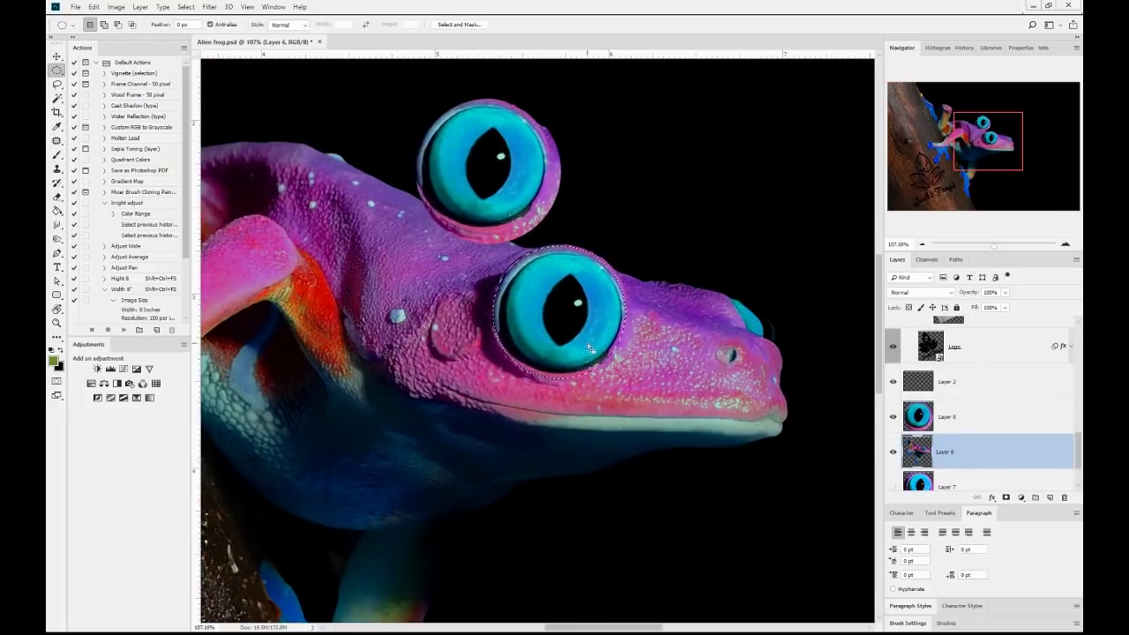
key("j")
mouse_move(564, 313)
left_mouse_down()
mouse_move(472, 317)
mouse_move(481, 207)
left_mouse_up()
scroll(466, 329, "down", 2)
scroll(521, 340, "down", 3)
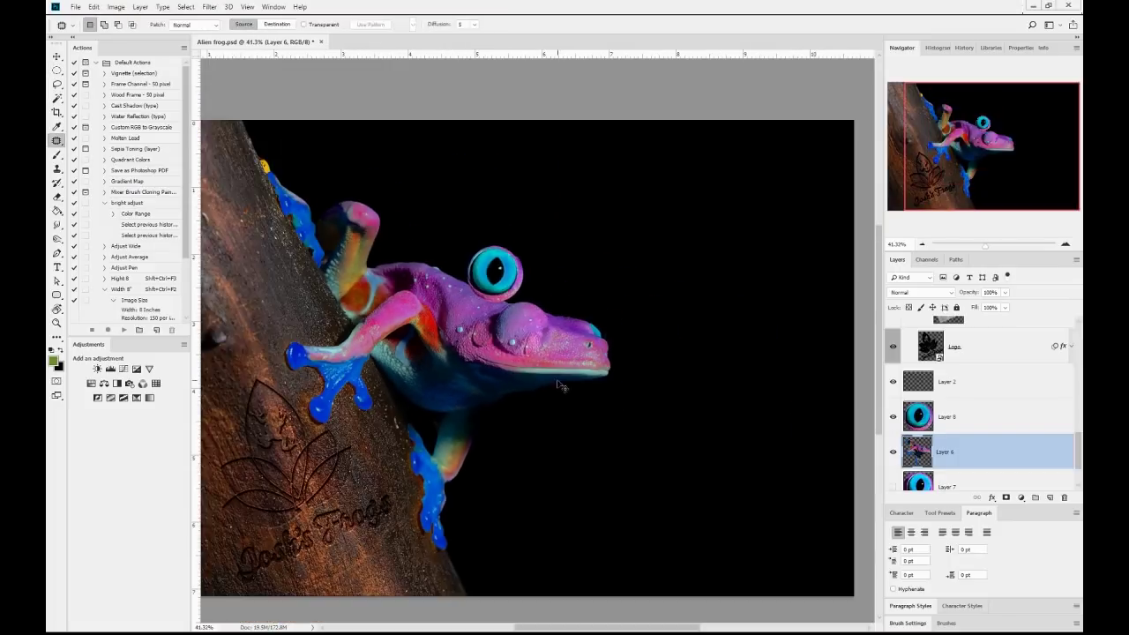
scroll(521, 340, "up", 4)
key("ctrl+z")
scroll(521, 340, "down", 4)
key("e")
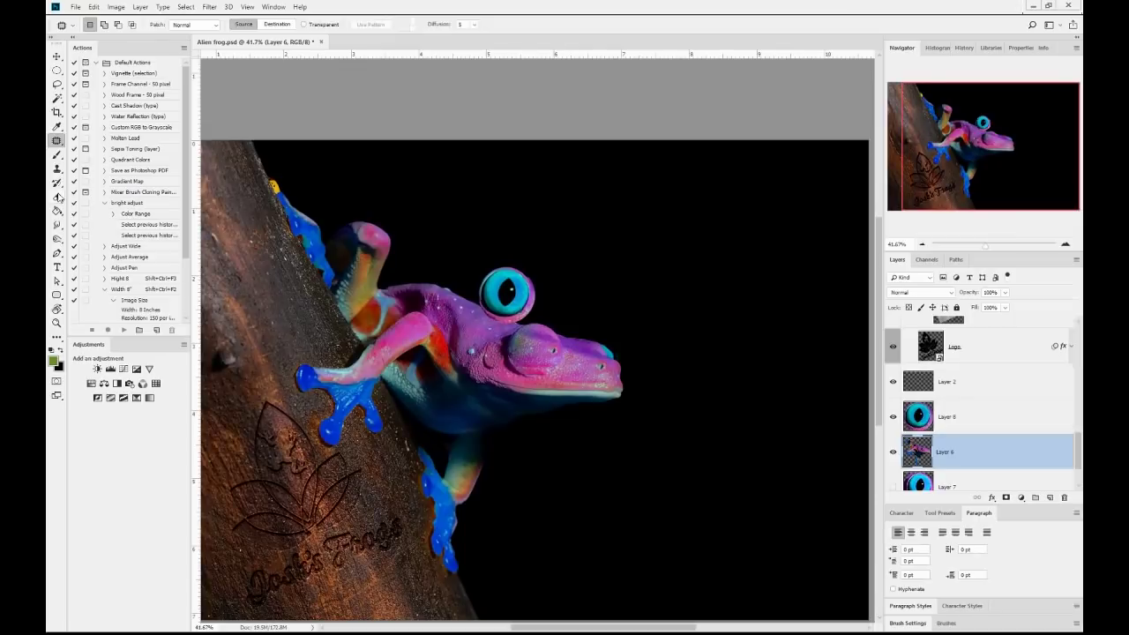
scroll(514, 316, "up", 2)
Select the enlarged eye layer, then make the second eye Layer 7 visible and select it
key("v")
left_click(947, 416)
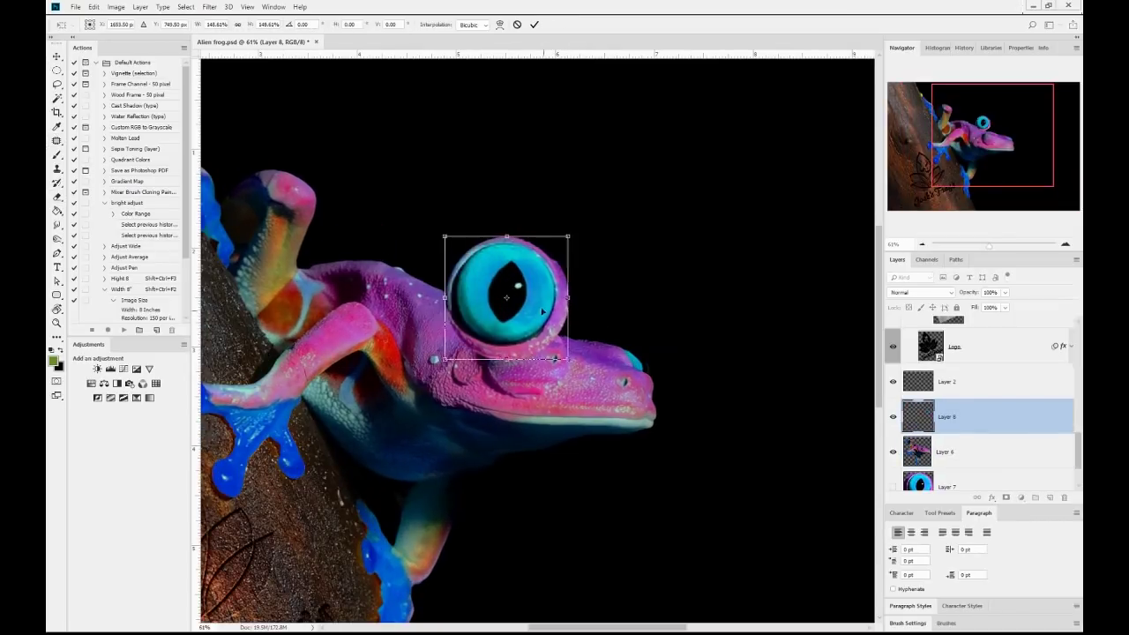
scroll(485, 353, "down", 2)
scroll(484, 352, "down", 2)
left_click(946, 485)
left_click(892, 474)
scroll(513, 344, "up", 1)
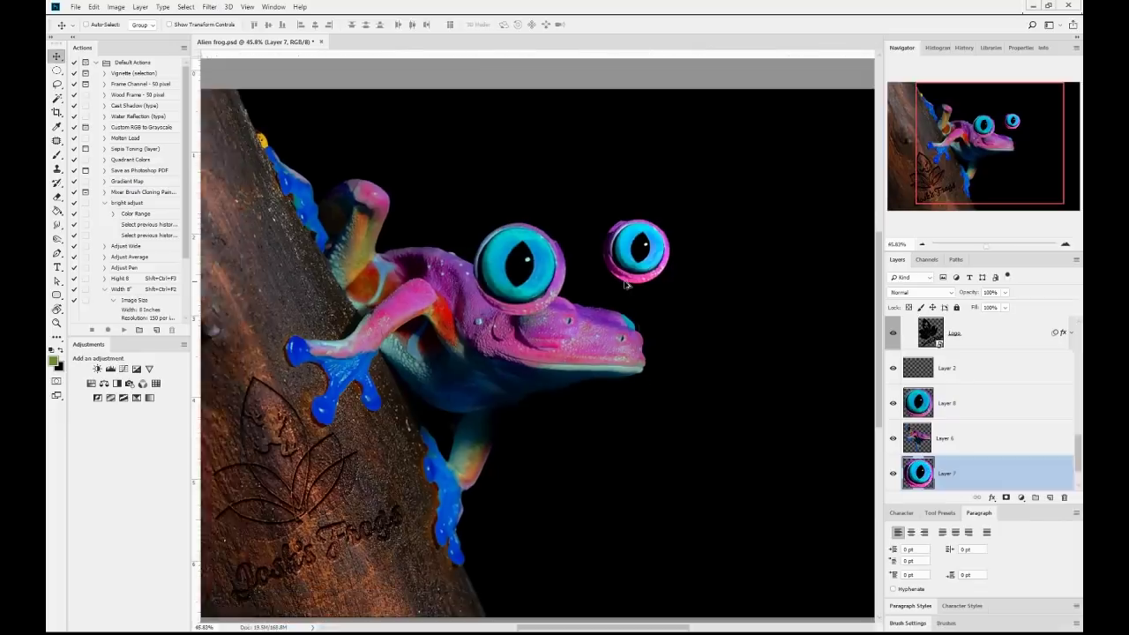
left_click(58, 85)
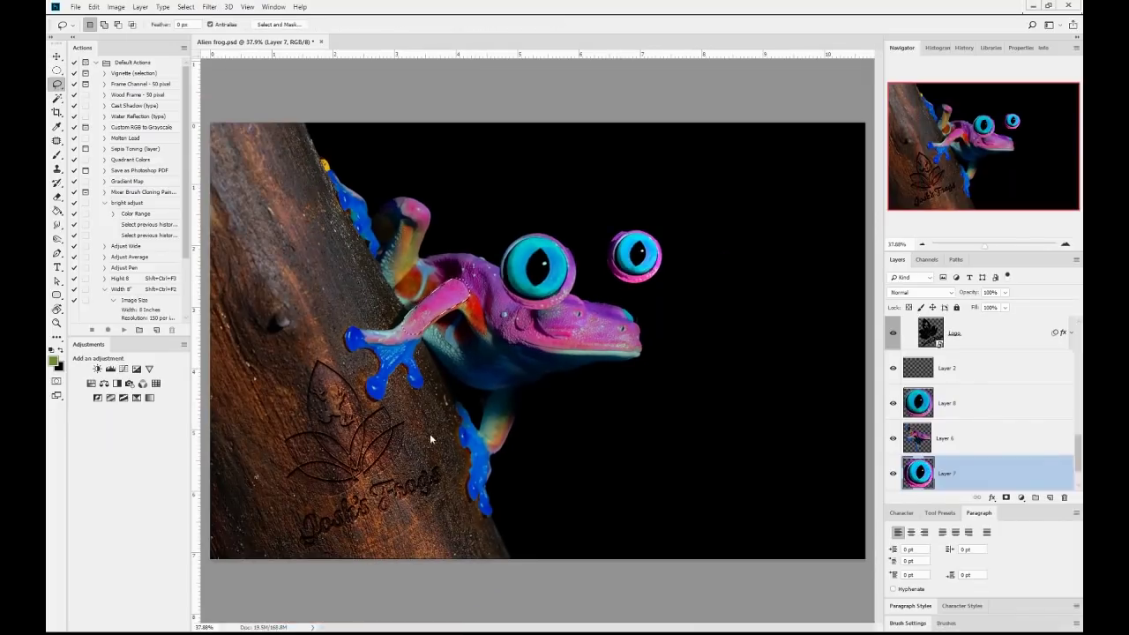
Copy a leg piece to a new layer and transform it onto the right eye
key("ctrl+j")
key("ctrl+t")
left_click_drag(436, 325, 631, 300)
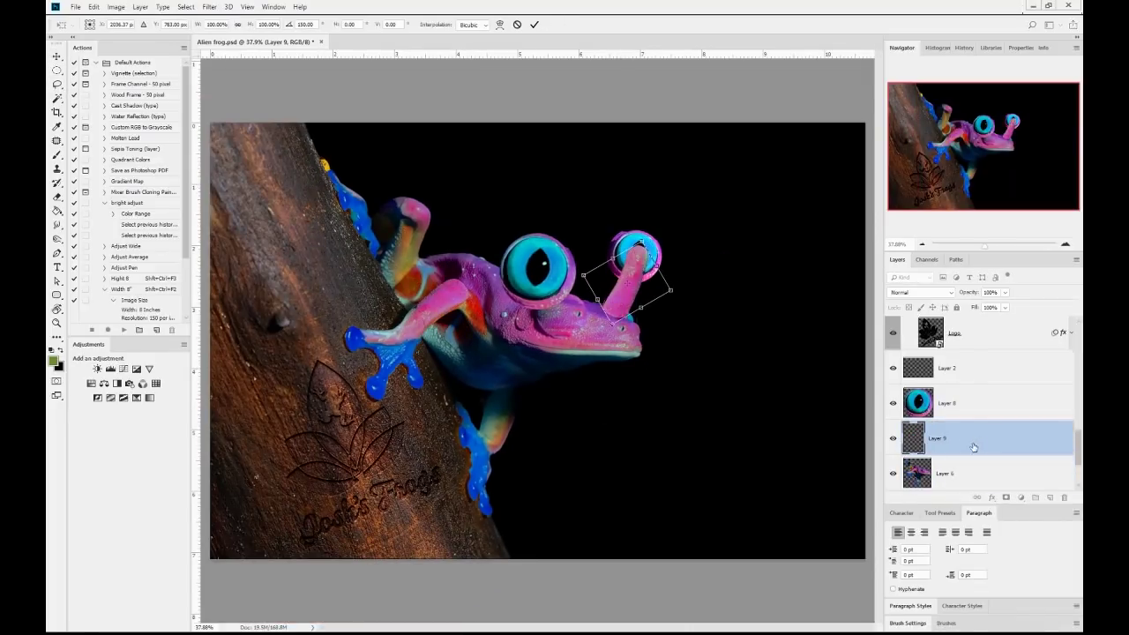
key("Return")
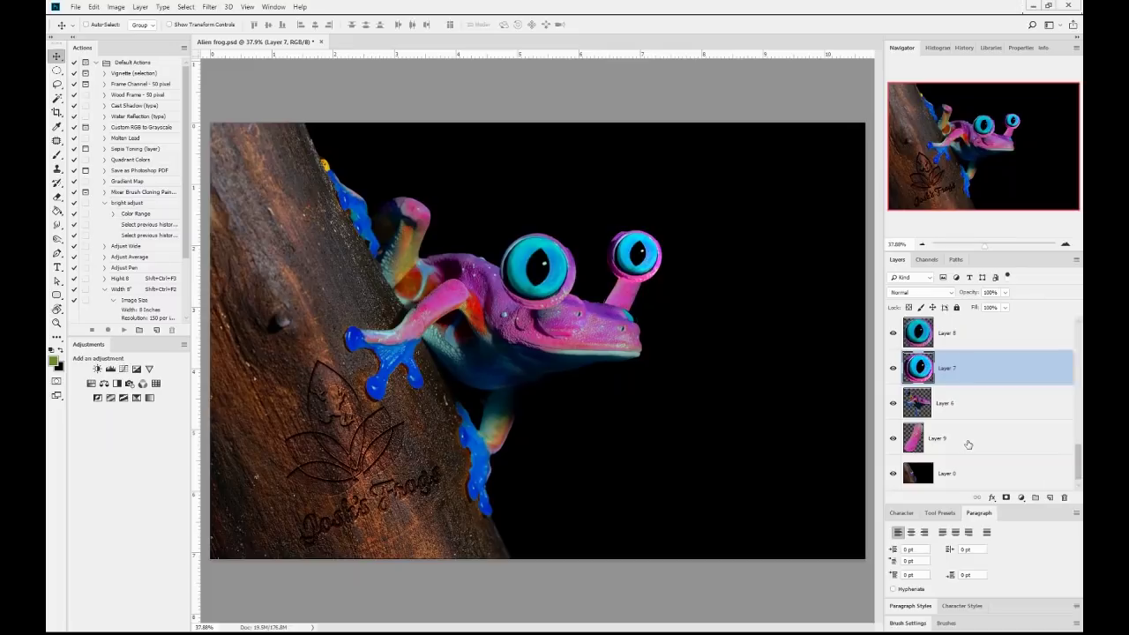
key("ctrl+t")
left_click(968, 444)
key("ctrl+t")
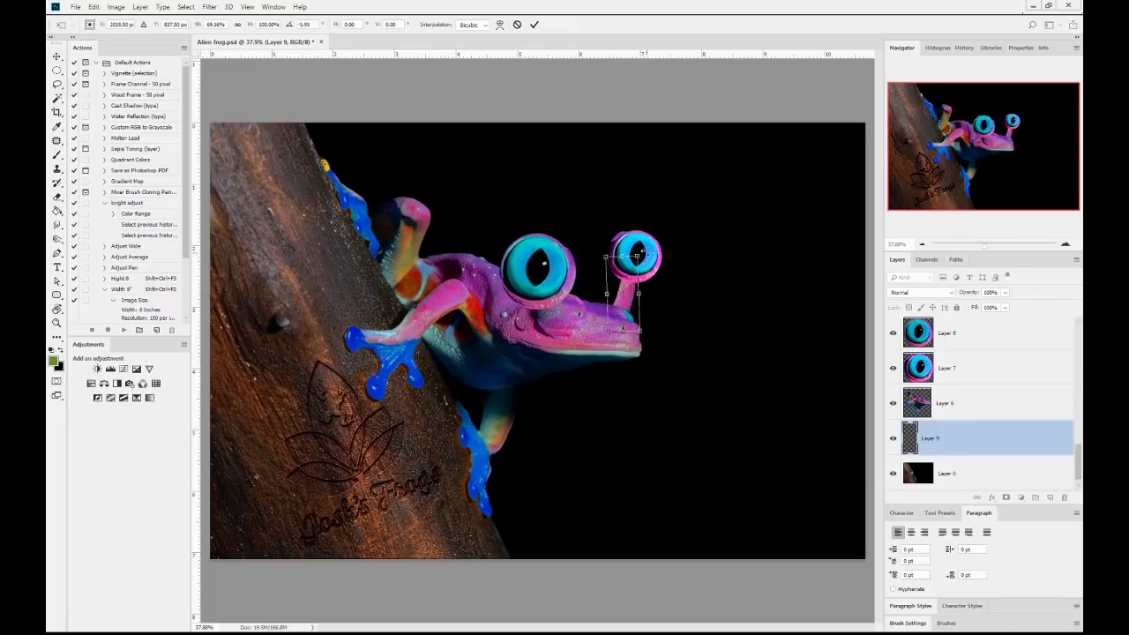
key("Return")
Lasso and copy another piece, then cancel and remove the unwanted extra copy
key("l")
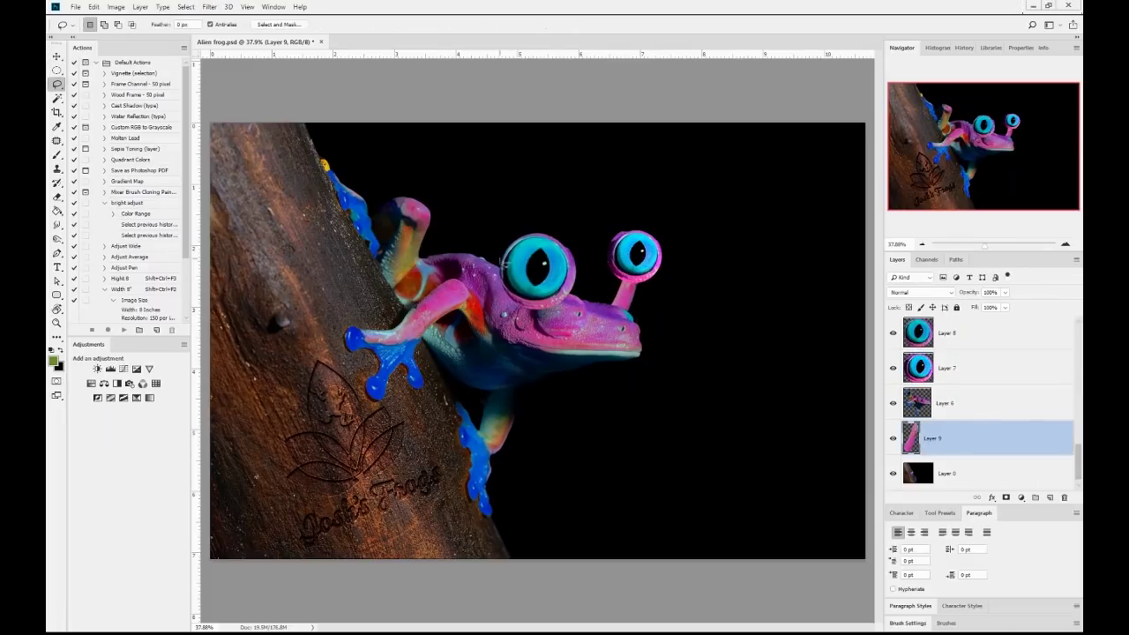
key("ctrl+j")
key("ctrl+bracketright")
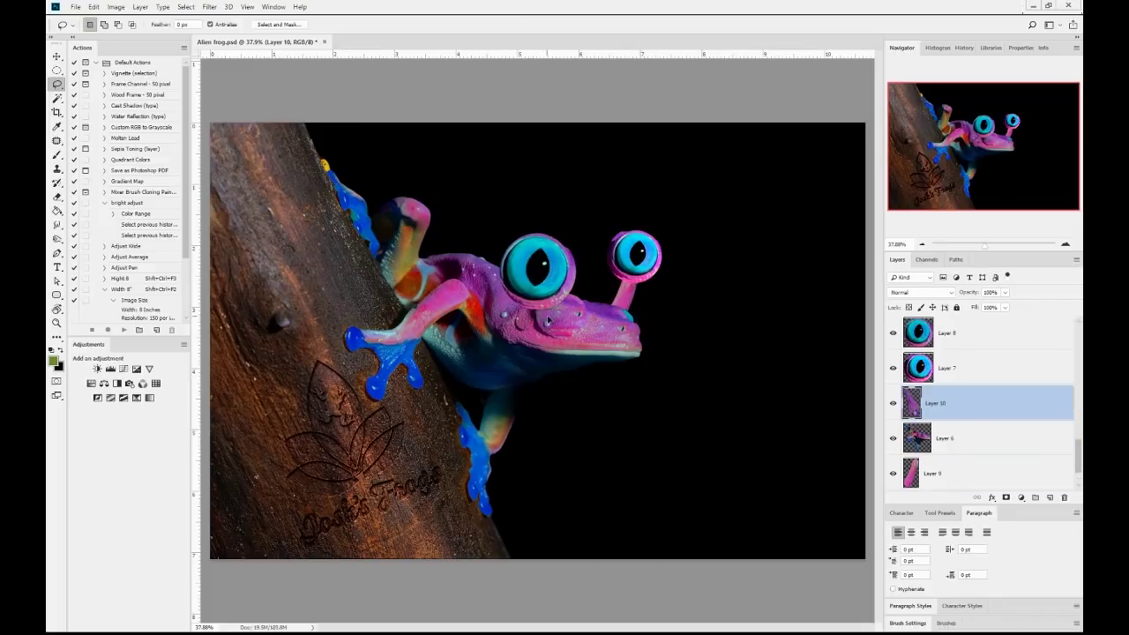
key("ctrl+t")
key("Escape")
key("ctrl+alt+z")
key("ctrl+alt+z")
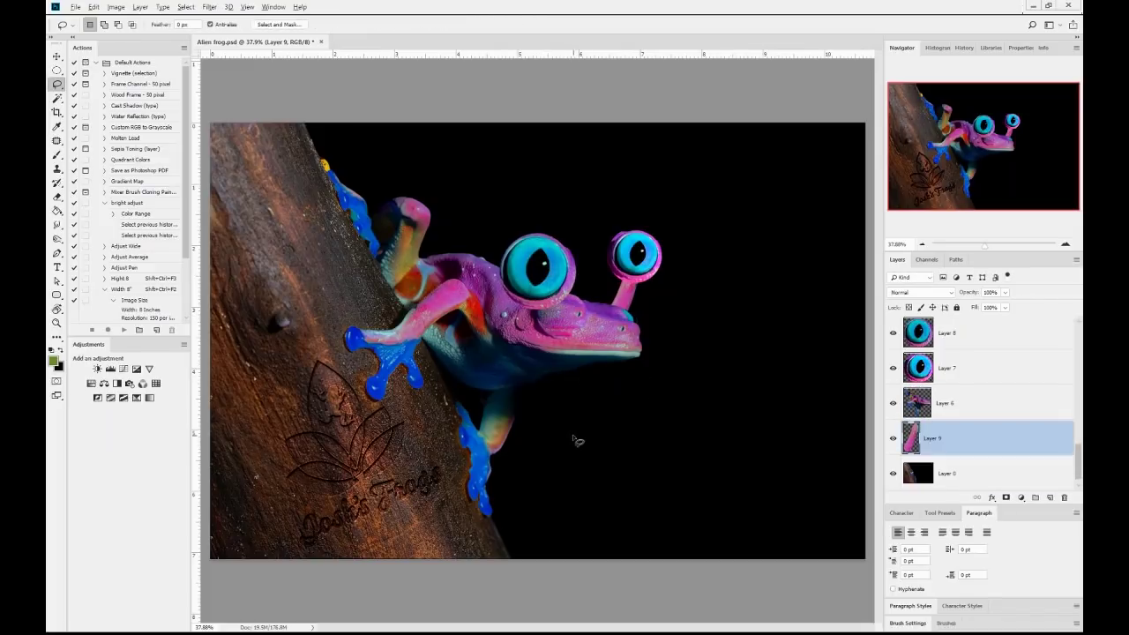
Copy the leg piece, move it under the right eye beneath the body, and reshape it as a stalk
key("ctrl+j")
key("ctrl+bracketright")
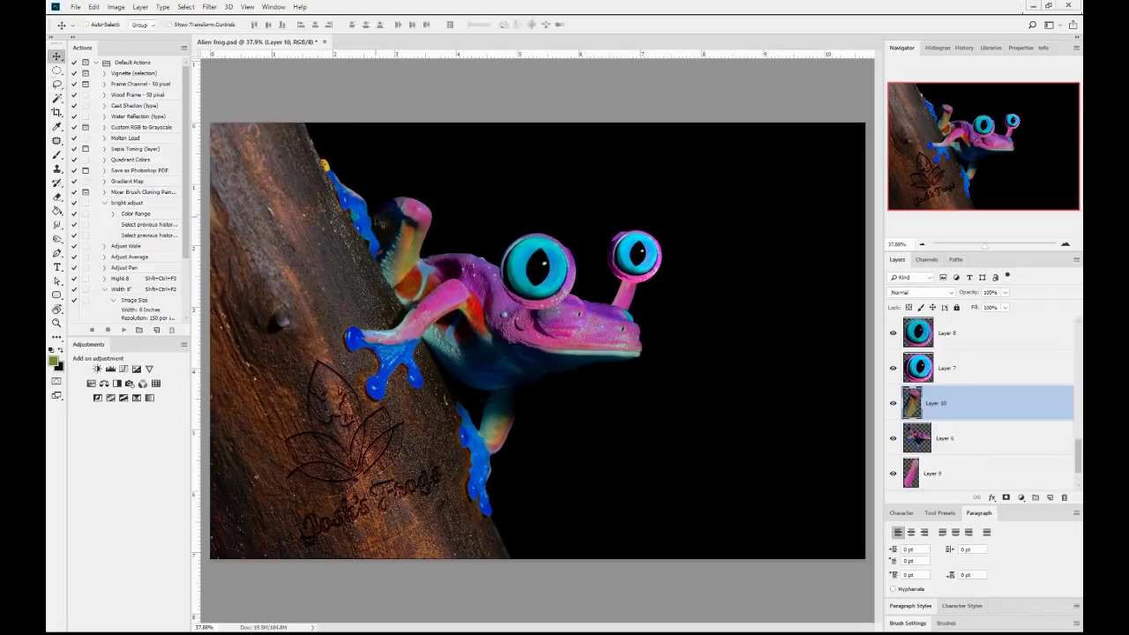
key("v")
left_click_drag(411, 256, 617, 322)
key("ctrl+bracketleft")
key("ctrl+t")
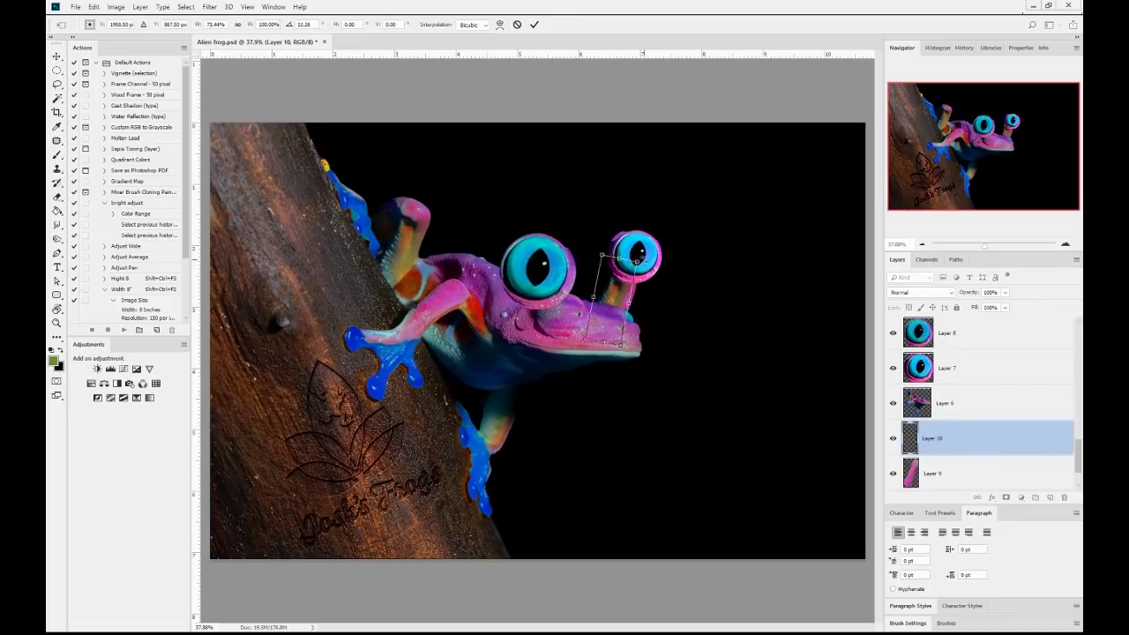
key("Return")
Paint the stalk under the right eye pink with the Color Replacement tool
key("b")
key("shift+b")
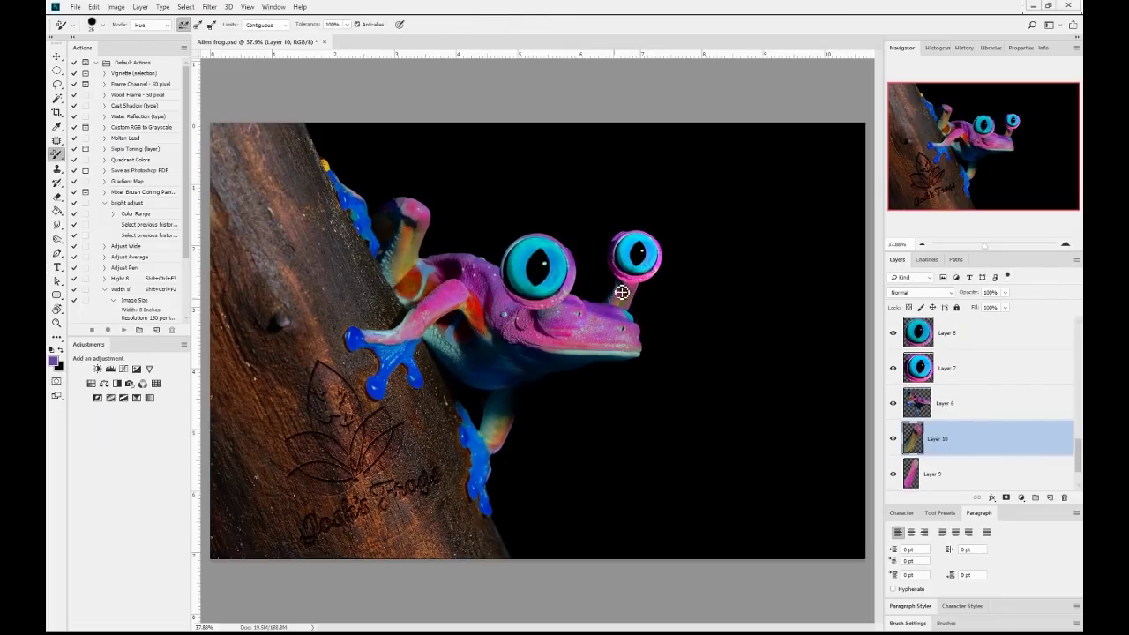
left_click_drag(622, 303, 591, 361)
Patch a skin area near the frog's nose
key("j")
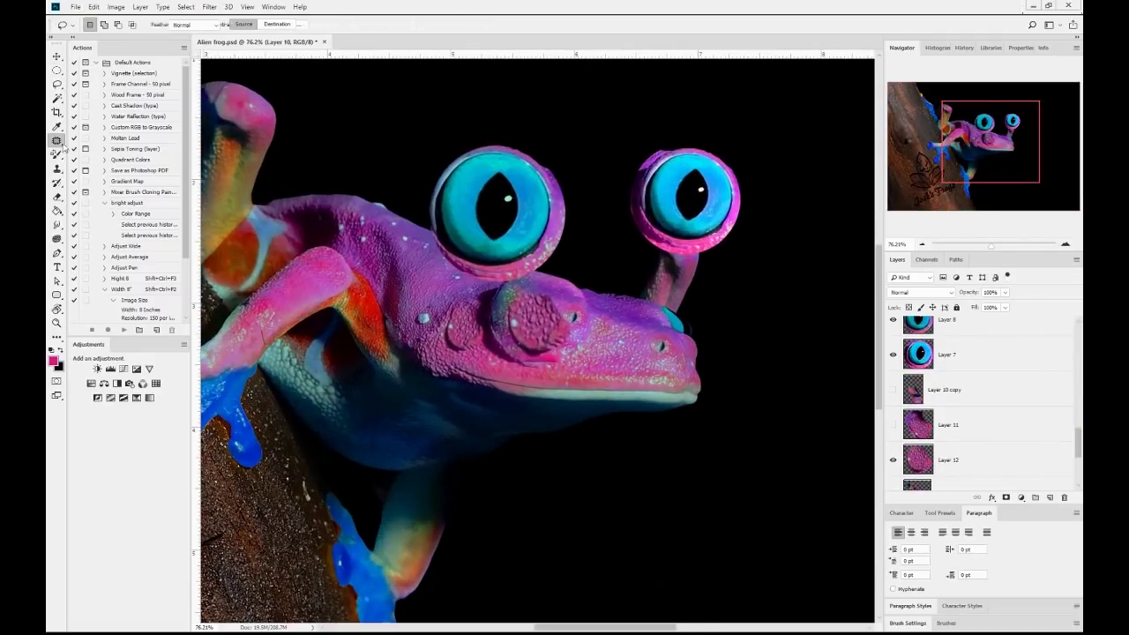
left_click_drag(568, 296, 577, 306)
key("ctrl+j")
scroll(644, 350, "down", 1, "alt")
scroll(968, 438, "down", 2)
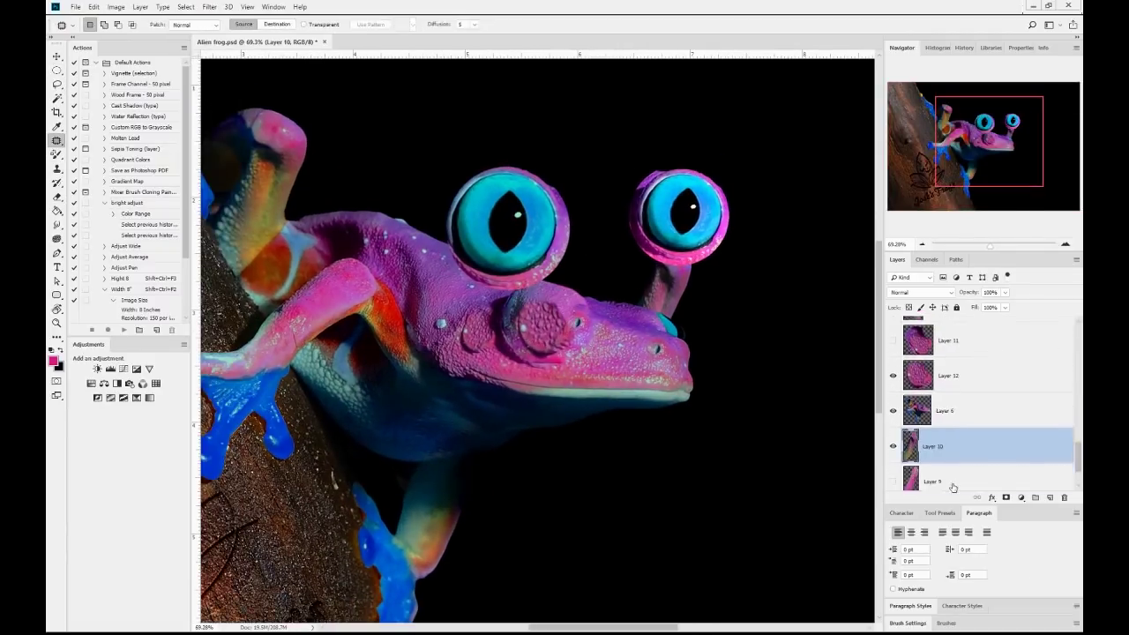
scroll(968, 438, "down", 1)
Bring the stalk layer to the top and rotate the stalk to sit under the left eye
left_click(968, 438)
key("ctrl+]")
key("ctrl+]")
key("ctrl+]")
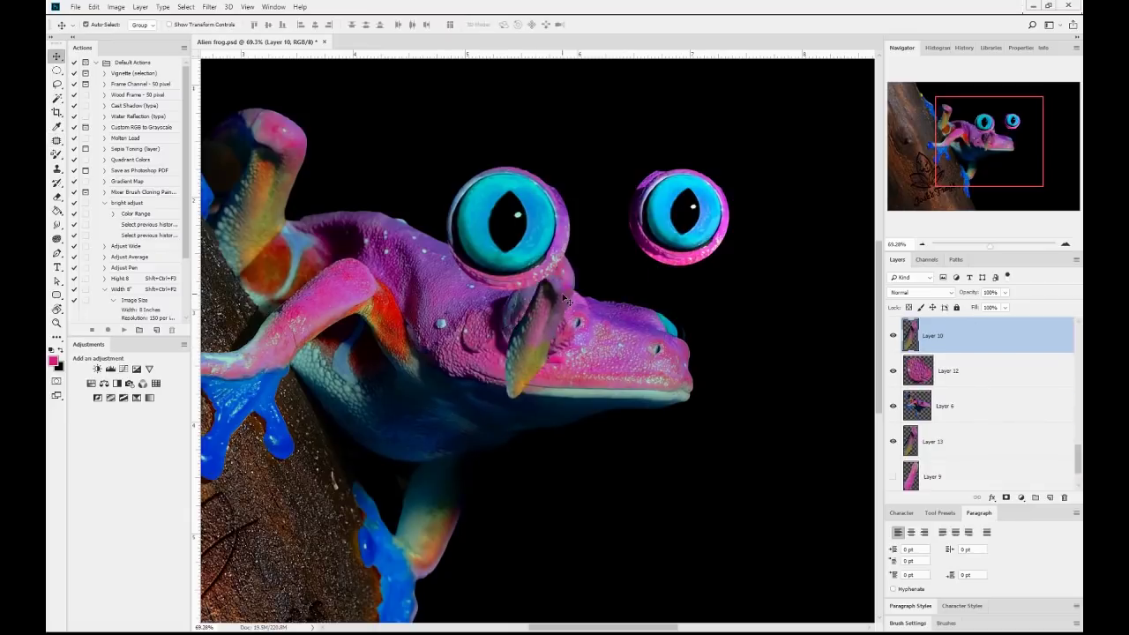
left_click(946, 447)
left_click(935, 335)
key("ctrl+t")
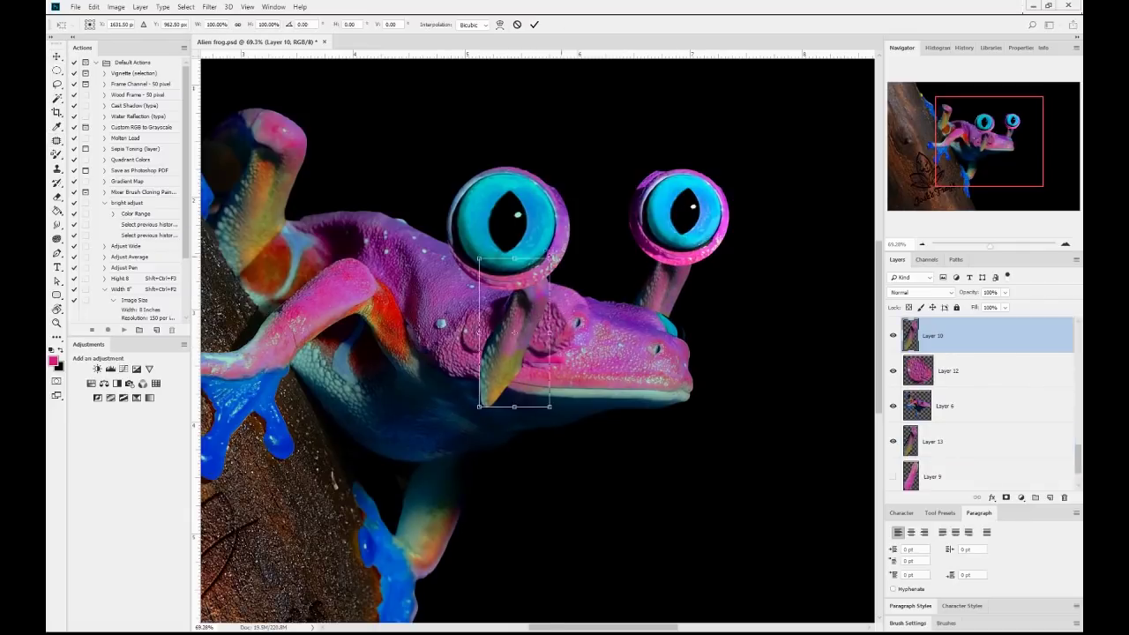
left_click_drag(599, 264, 541, 367)
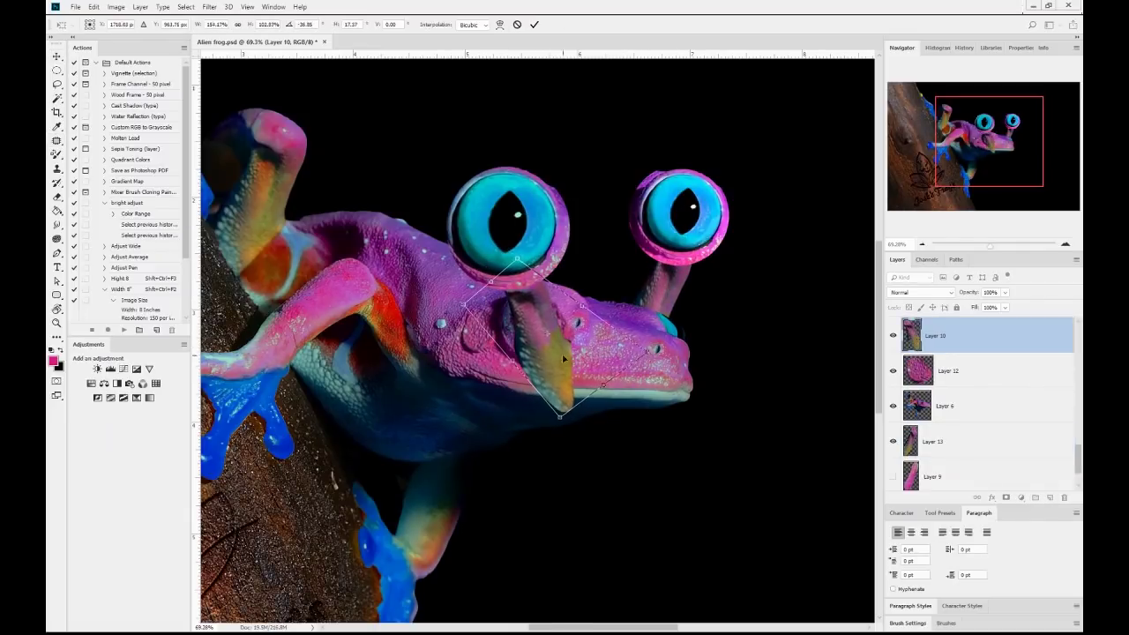
key("Return")
key("l")
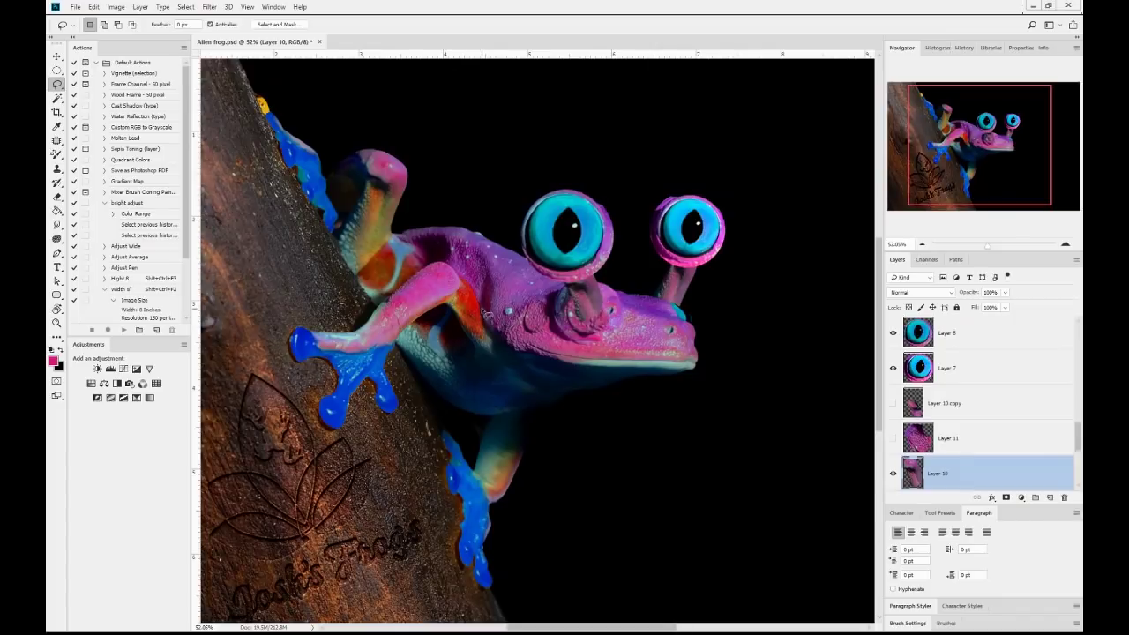
Copy the front leg to a new layer and rotate it upward above the original to grip the bark
left_click_drag(397, 295, 481, 309)
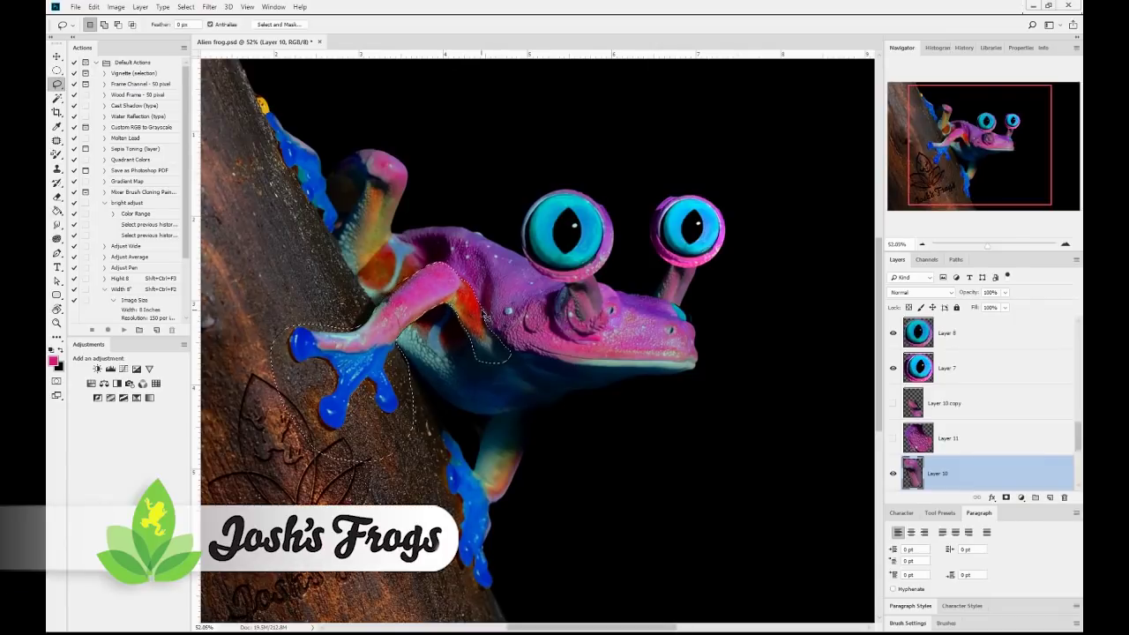
scroll(1080, 460, "down", 3)
key("ctrl+j")
key("ctrl+t")
left_click_drag(511, 441, 573, 379)
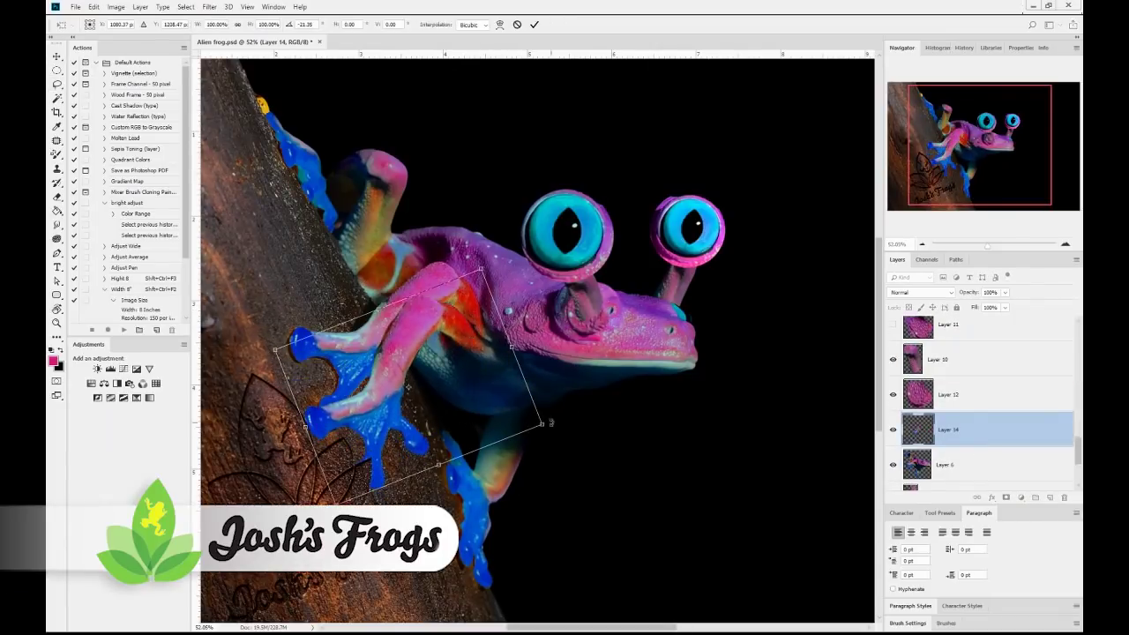
left_click_drag(529, 423, 489, 503)
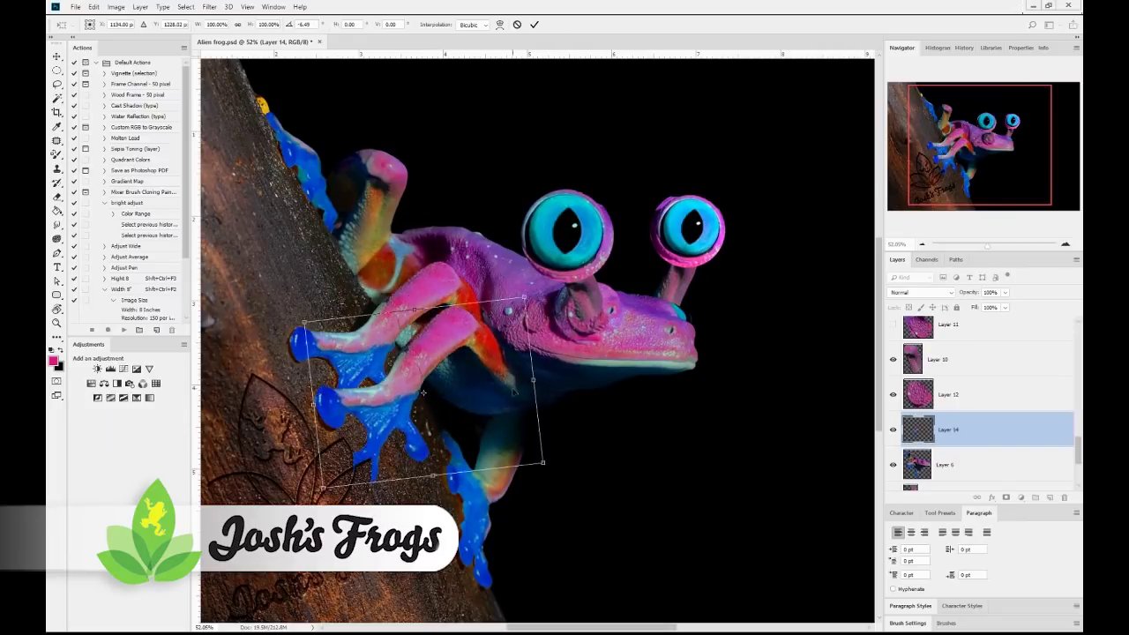
left_click_drag(551, 448, 512, 512)
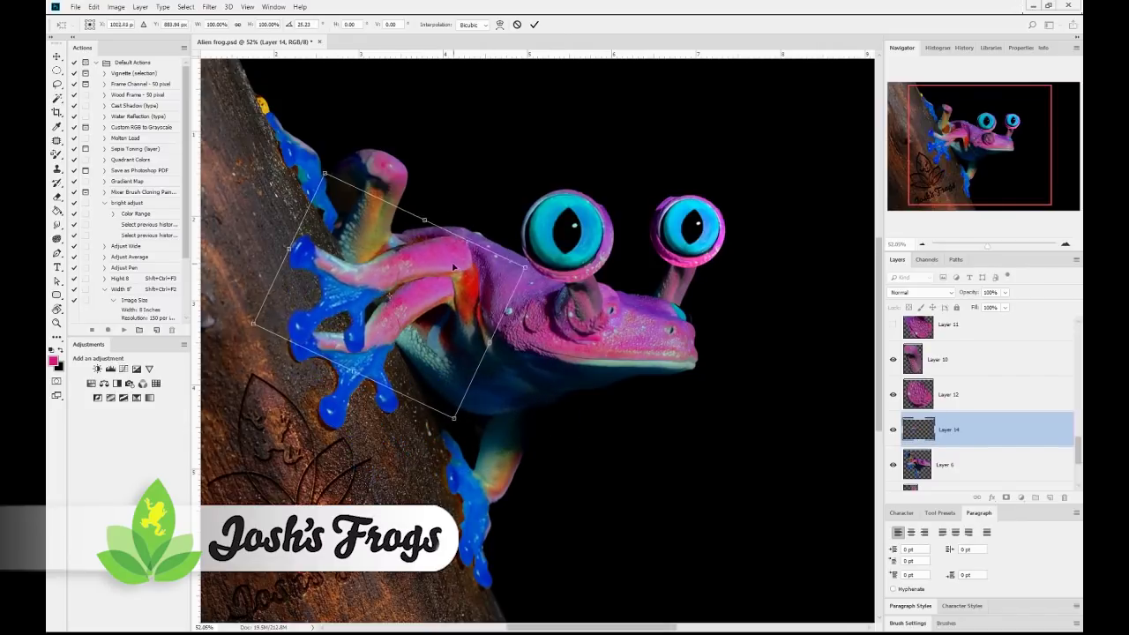
left_click_drag(474, 280, 485, 284)
key("Return")
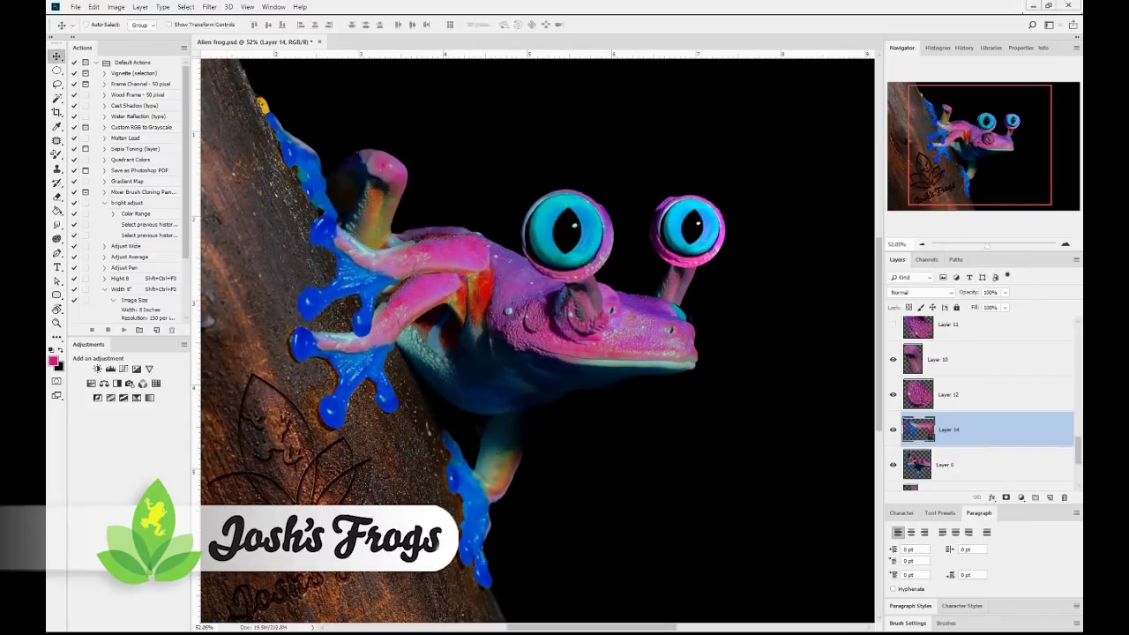
key("e")
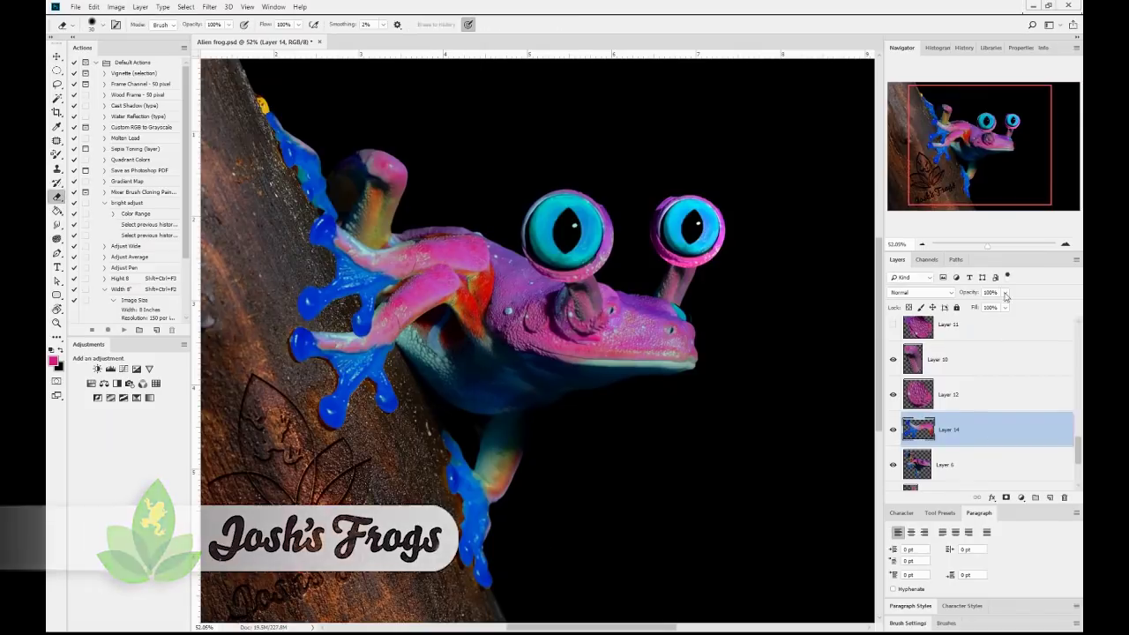
Lower the extra leg's opacity to 80% and set Dodge exposure to 41% on the frog body layer
key("8")
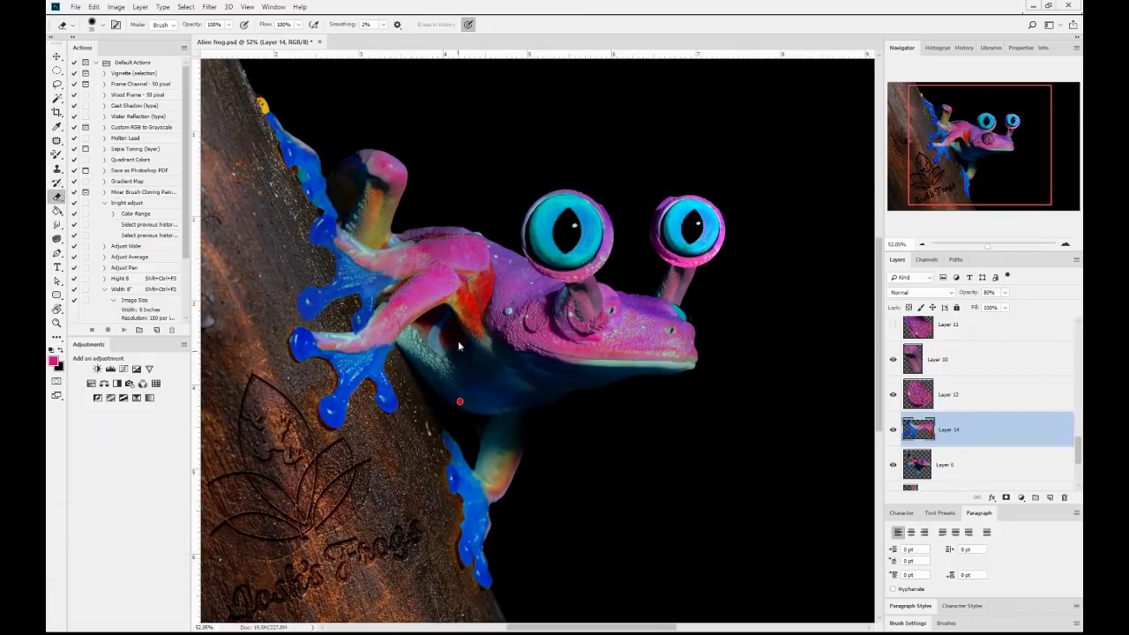
left_click_drag(372, 332, 363, 345)
key("o")
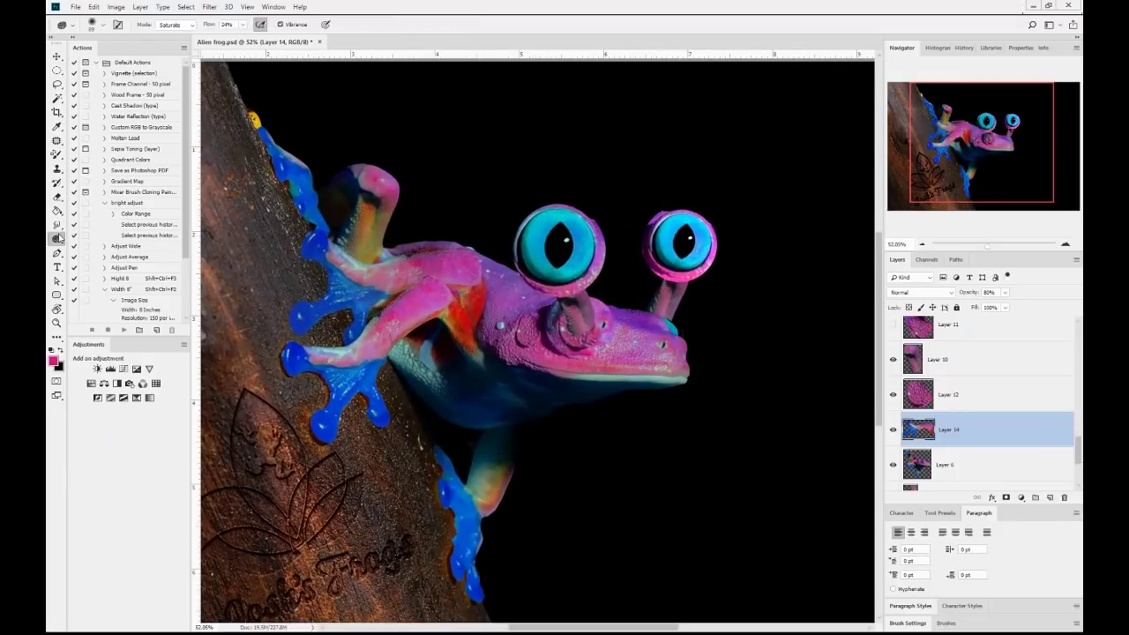
key("ctrl+z")
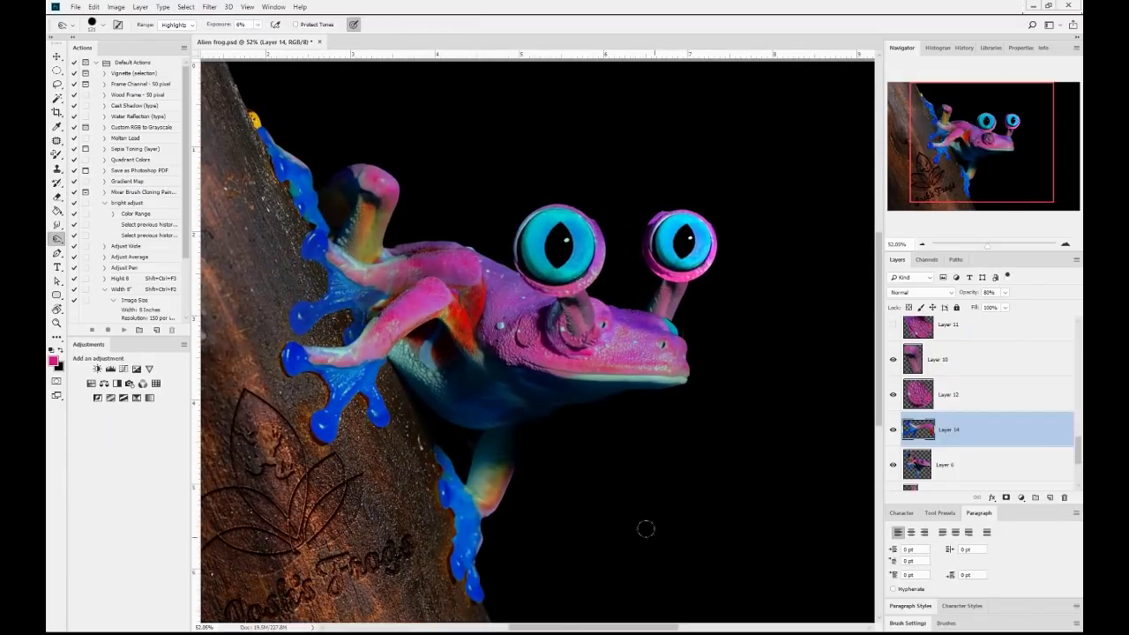
left_click(917, 464)
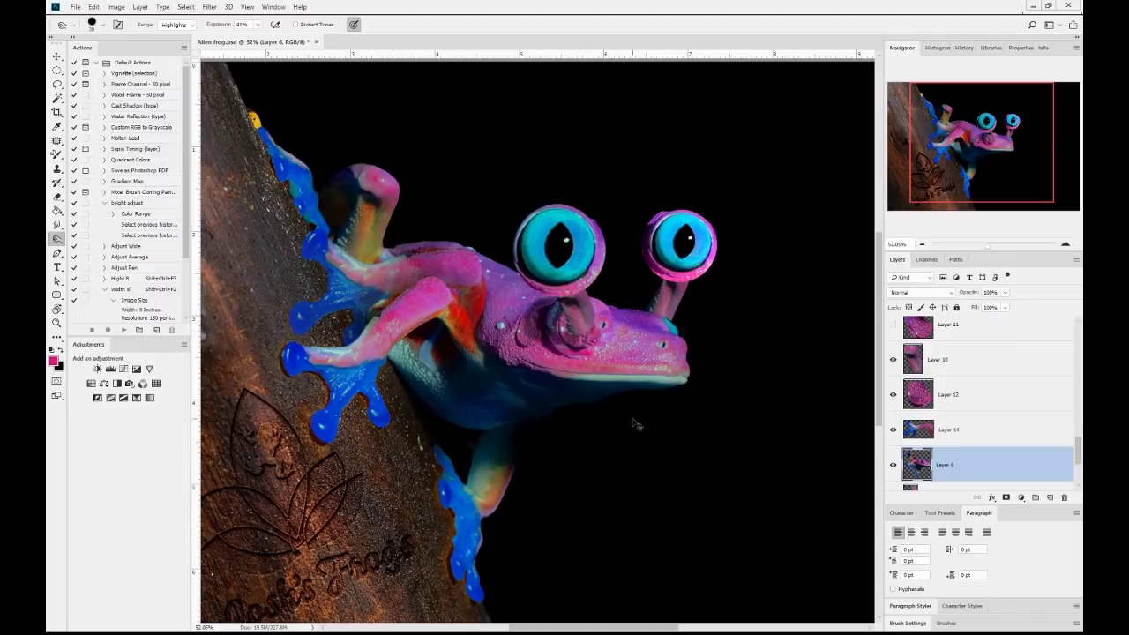
key("4")
key("1")
scroll(522, 296, "up", 2)
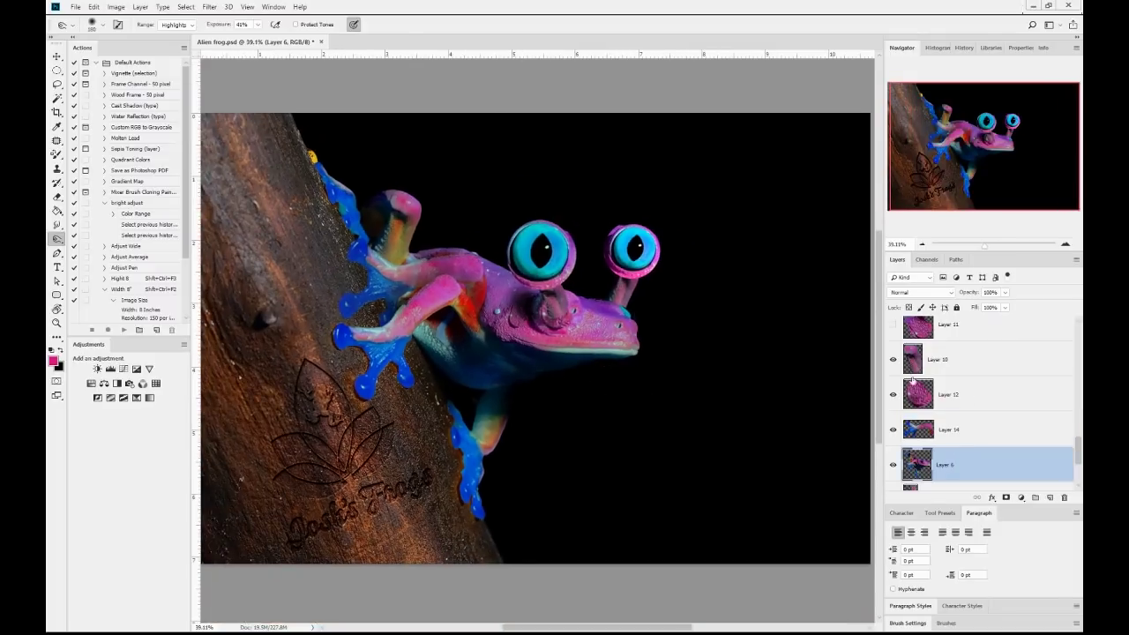
Duplicate Layer 12, select it together with its copy, and fit the image in the window
left_click(1026, 396)
key("ctrl+j")
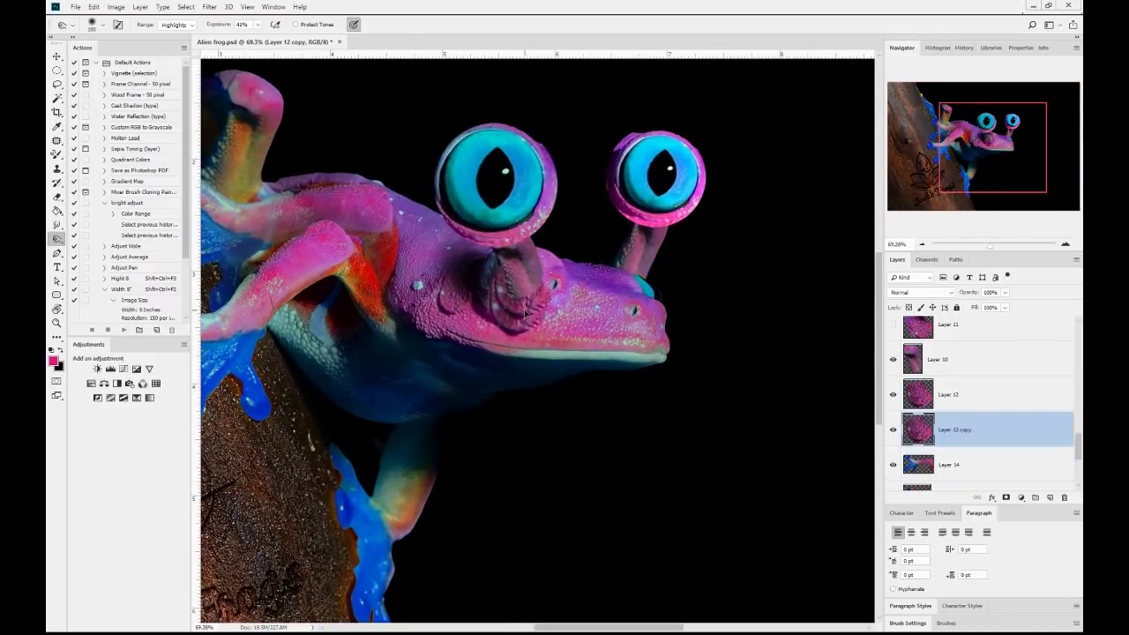
key("alt+shift+bracketright")
scroll(545, 328, "up", 1)
key("ctrl+0")
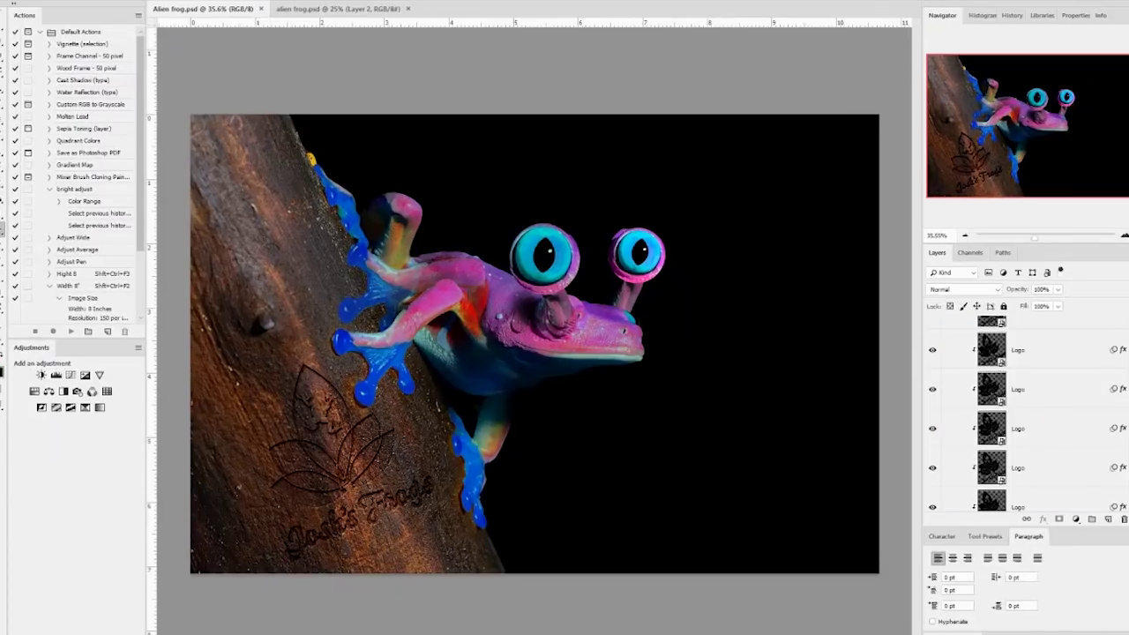
left_click(335, 9)
left_click(245, 12)
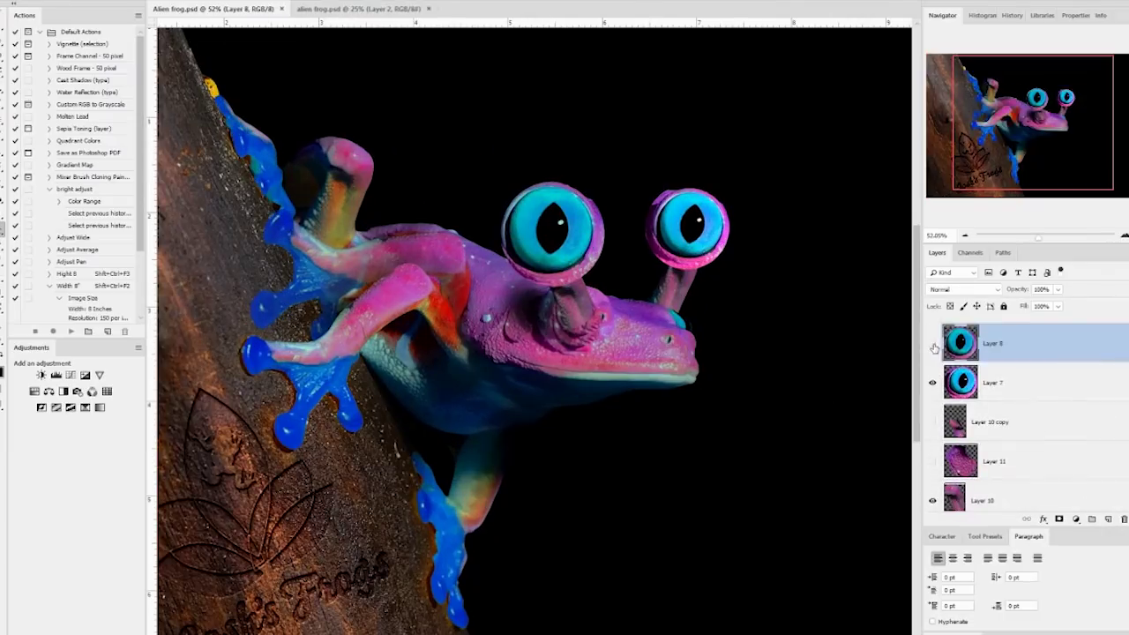
left_click(666, 255, "ctrl")
left_click(504, 230, "ctrl")
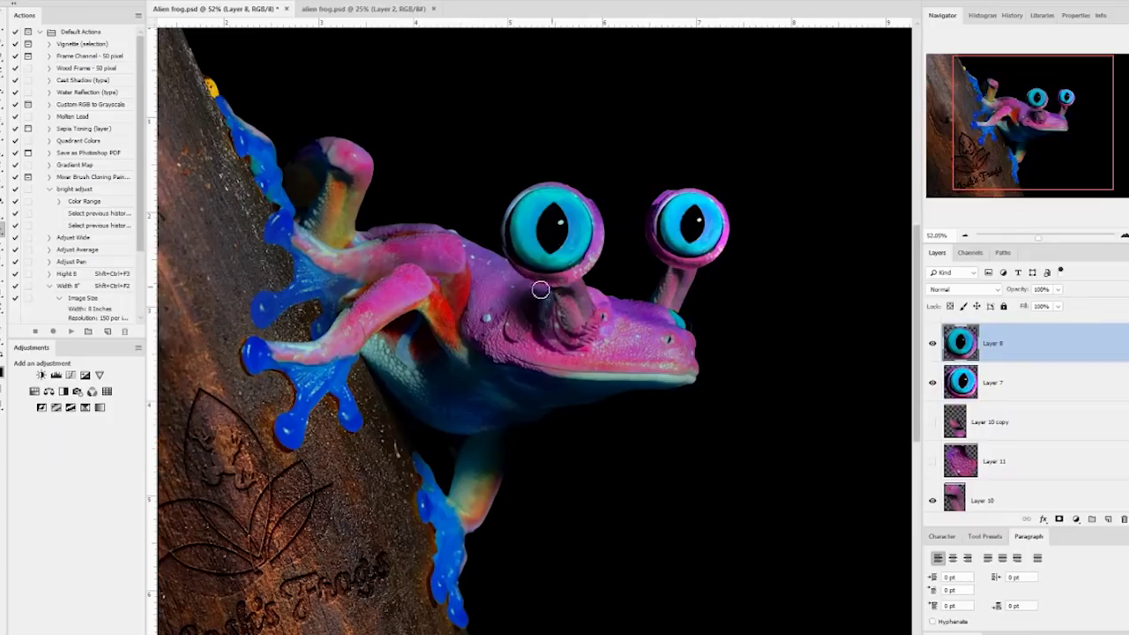
left_click_drag(551, 296, 480, 240)
key("alt+bracketleft")
key("alt+bracketleft")
key("alt+bracketleft")
key("alt+bracketleft")
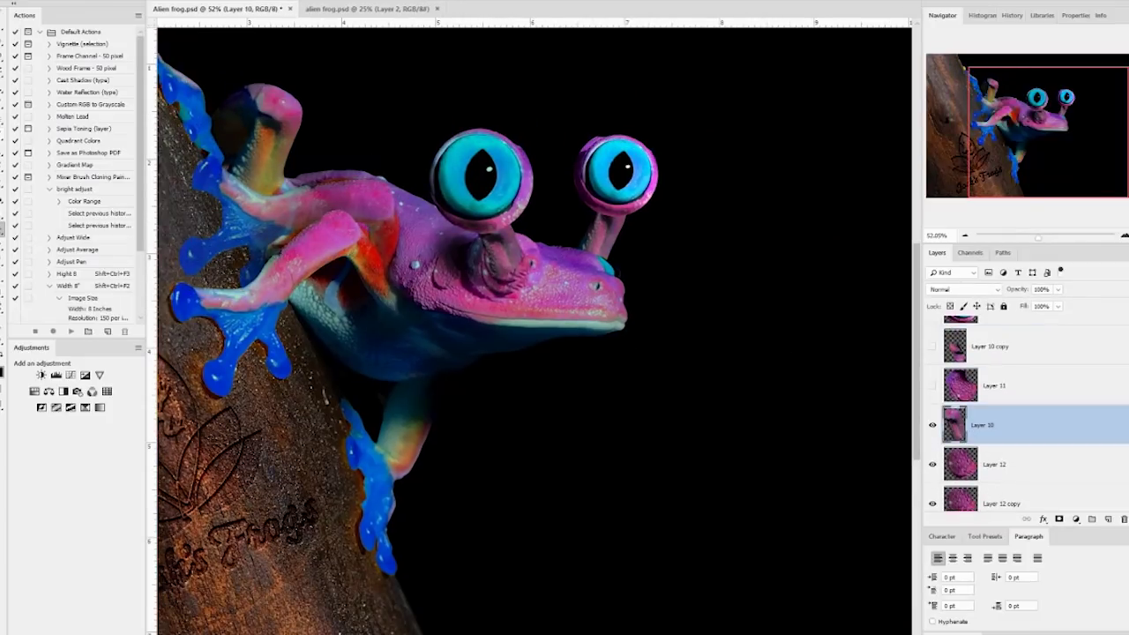
scroll(498, 282, "up", 5, "alt")
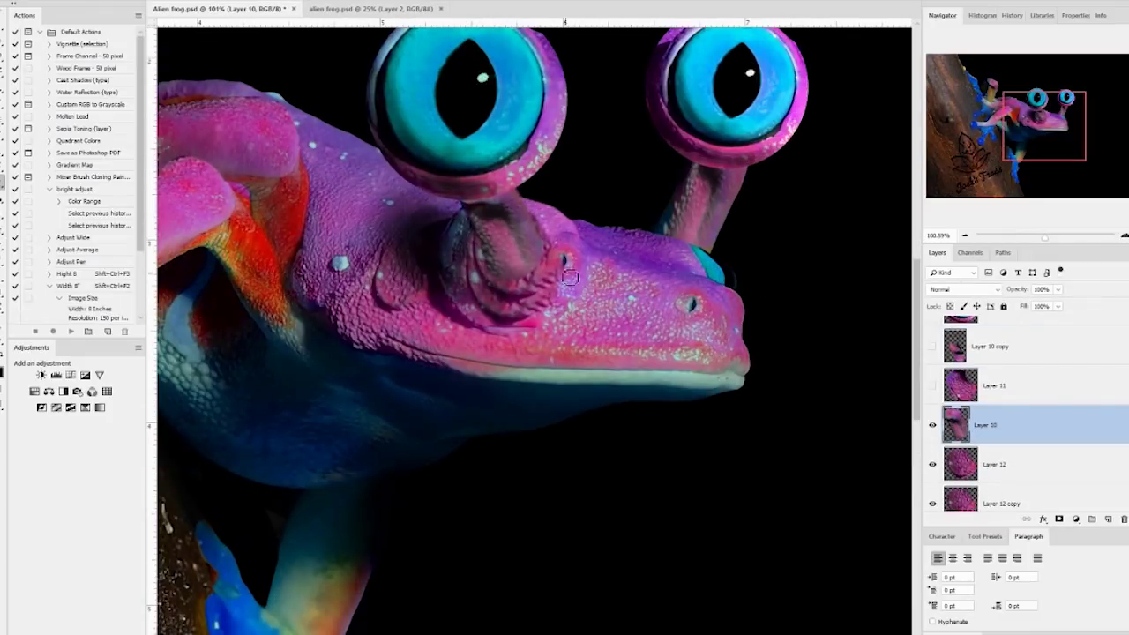
scroll(663, 365, "down", 4, "alt")
scroll(663, 366, "up", 1, "alt")
key("alt+bracketleft")
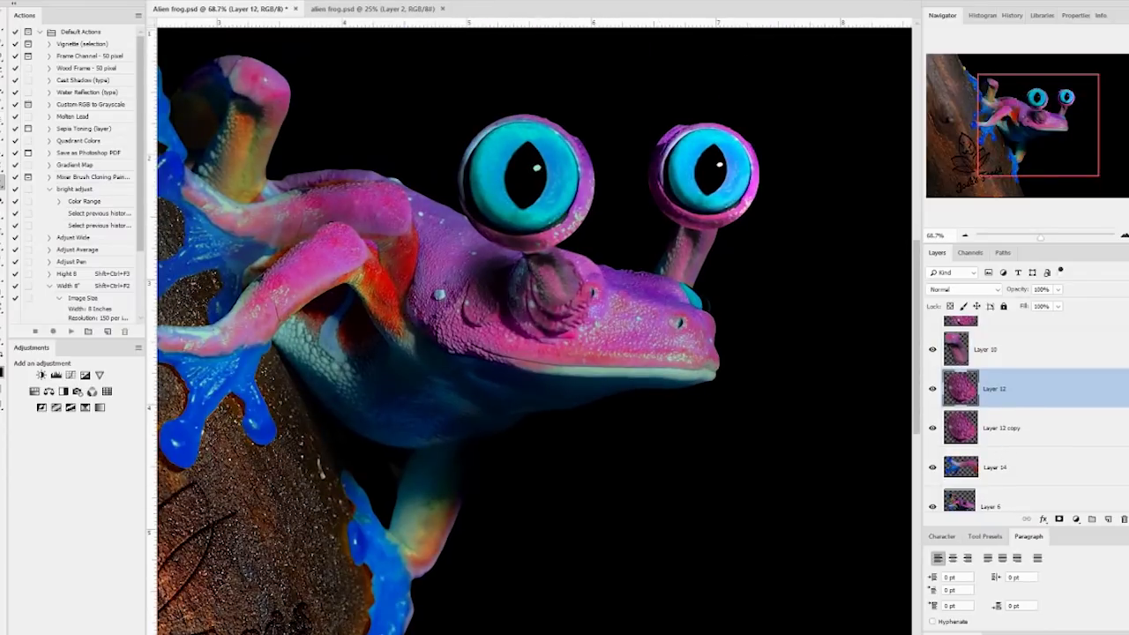
scroll(562, 346, "up", 3, "alt")
key("alt+bracketleft")
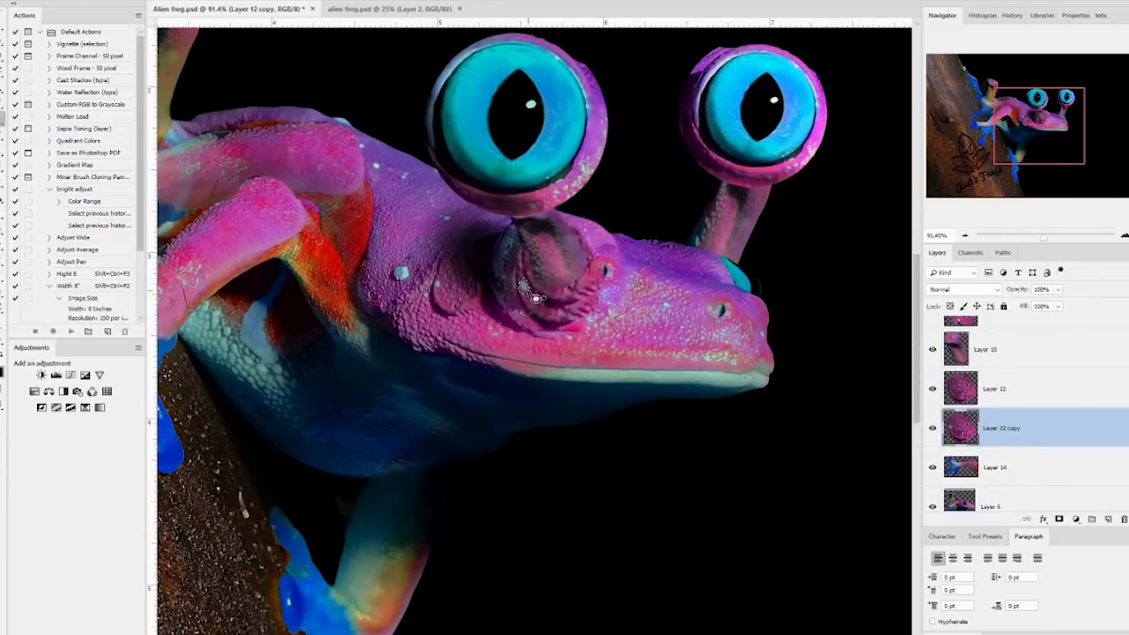
scroll(529, 300, "down", 2, "alt")
scroll(611, 208, "up", 3)
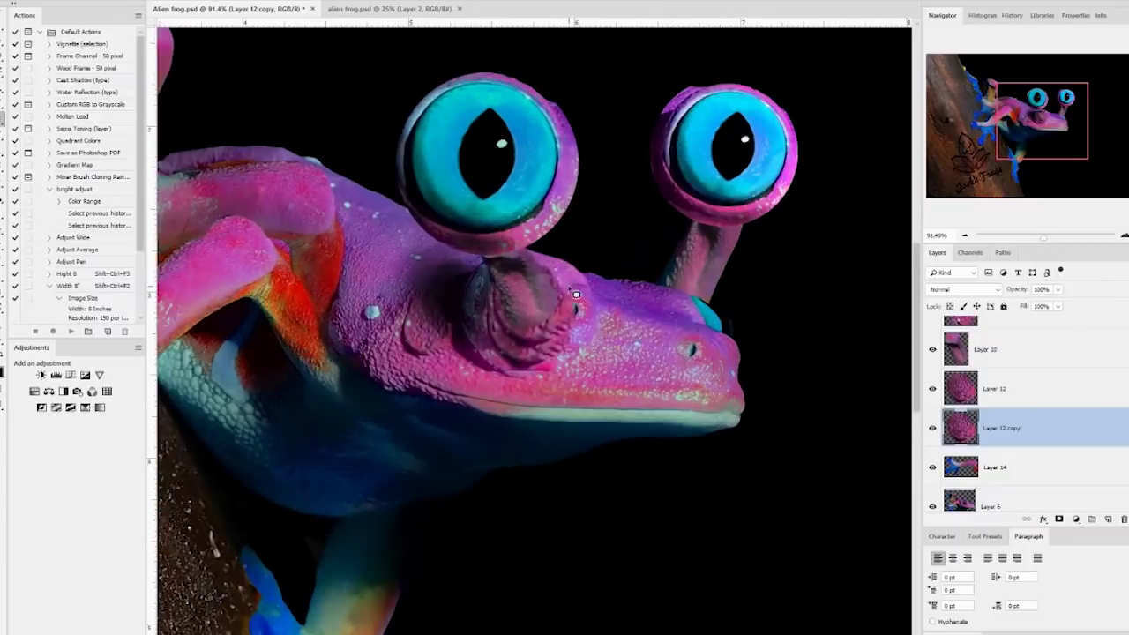
scroll(180, 237, "down", 3, "alt")
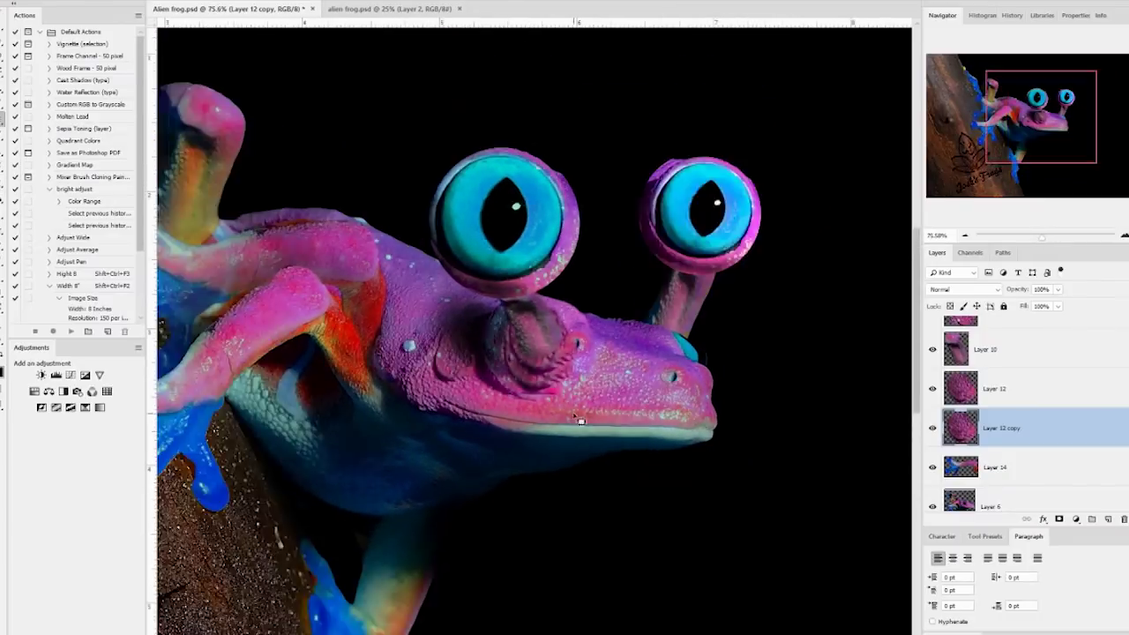
scroll(574, 415, "down", 1, "alt")
key("alt+bracketright")
key("alt+bracketright")
scroll(574, 415, "up", 1, "alt")
scroll(686, 200, "down", 1, "alt")
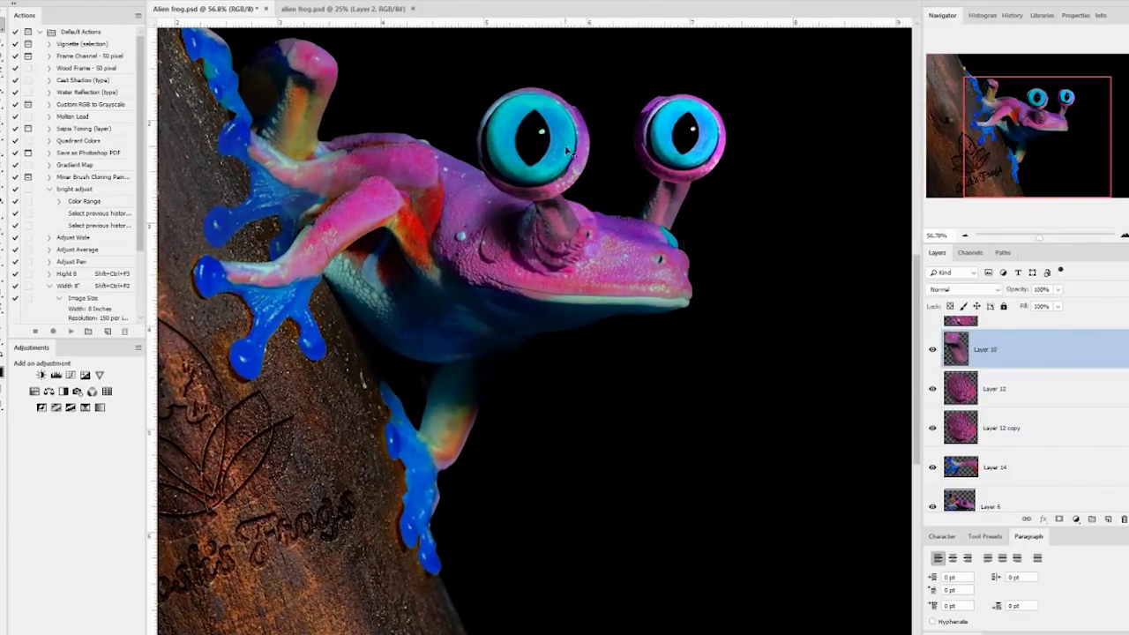
Zoom out to the whole image and select the base of the left eye stalk
left_click(568, 233, "ctrl")
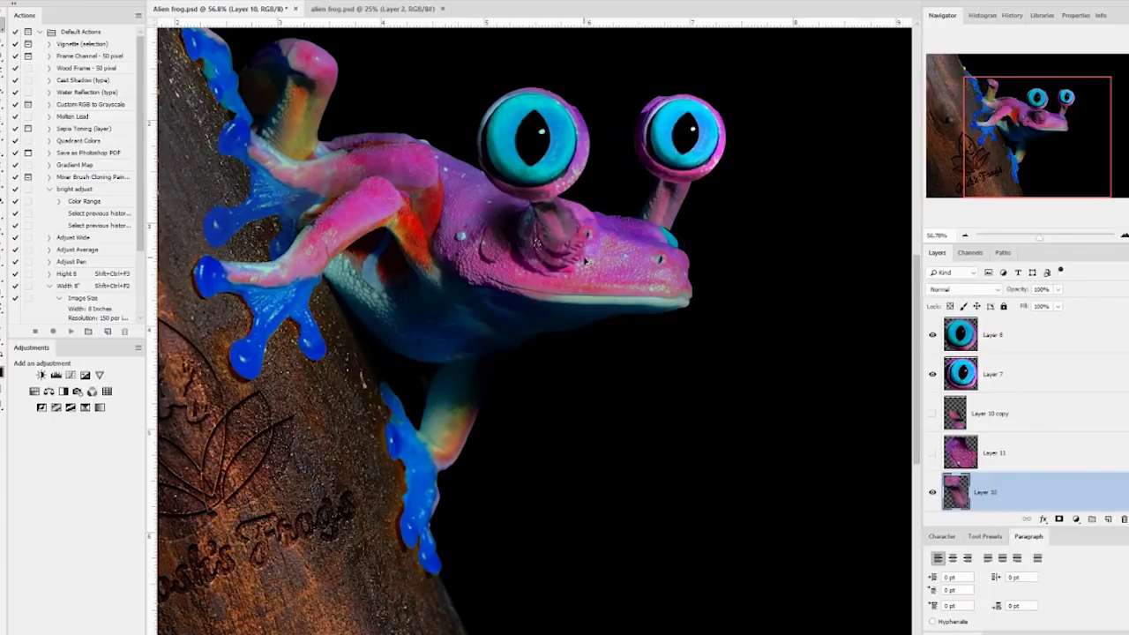
key("ctrl+0")
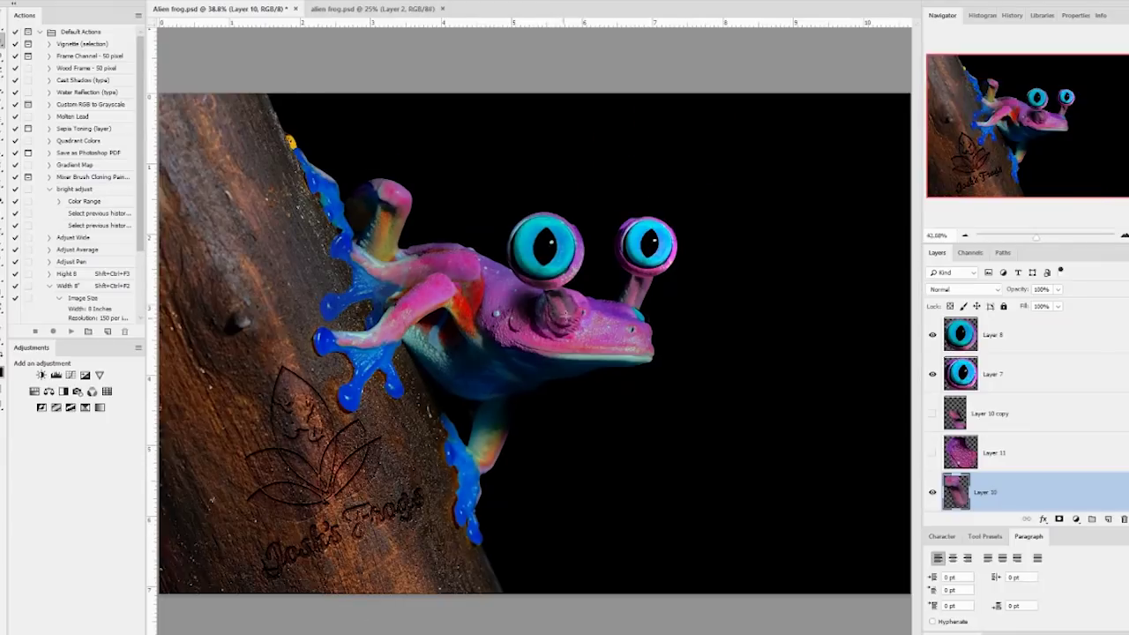
scroll(570, 314, "up", 5)
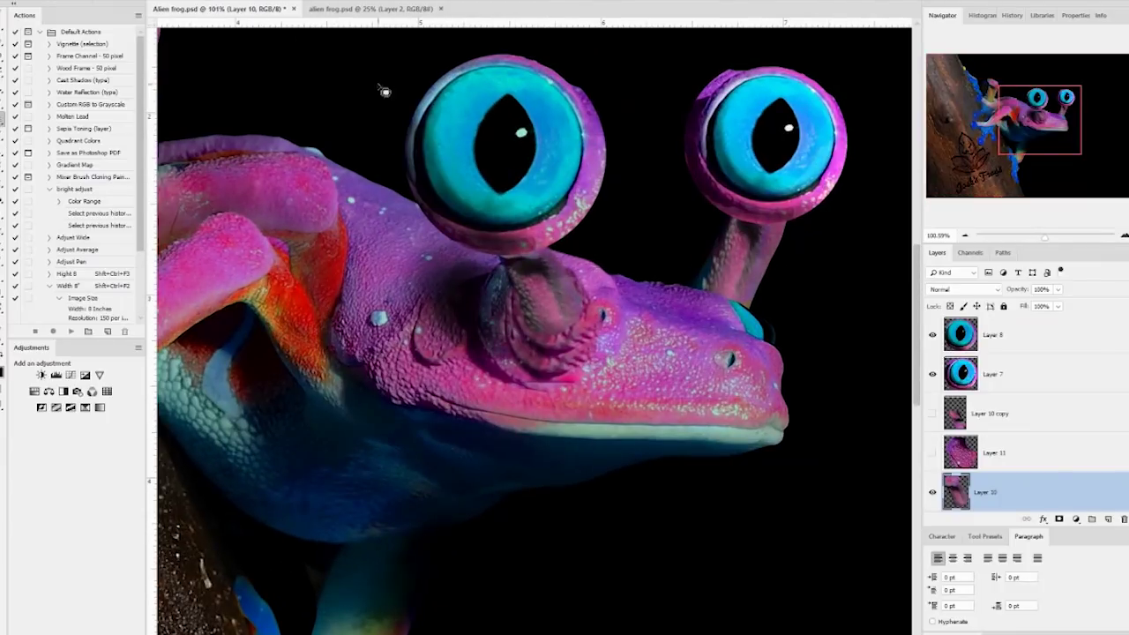
left_click_drag(527, 265, 523, 273)
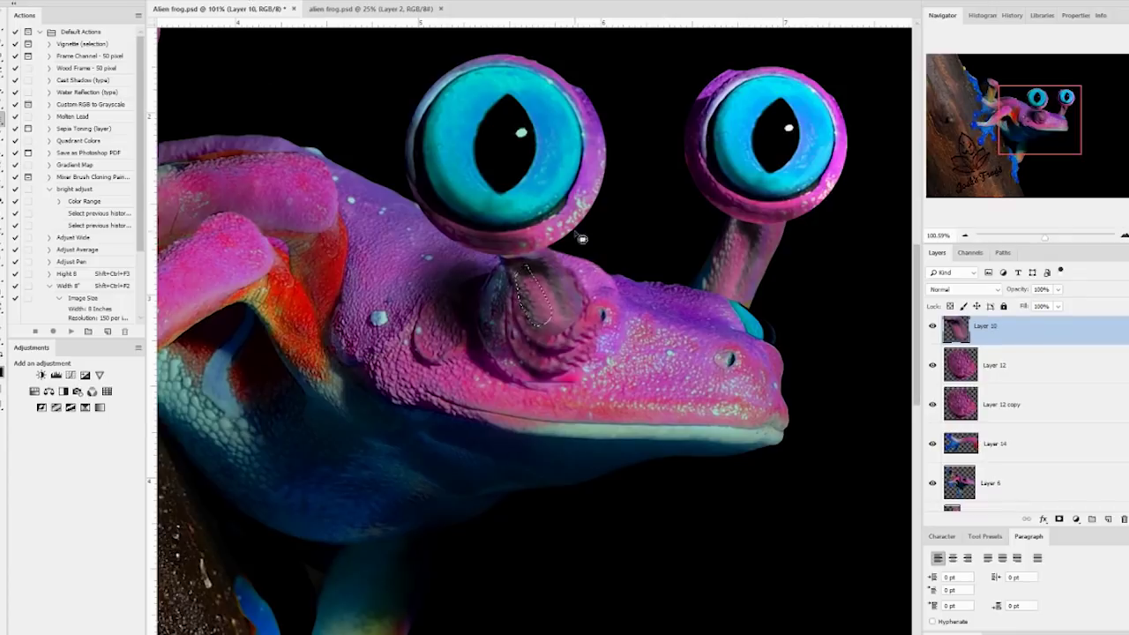
scroll(203, 179, "down", 2)
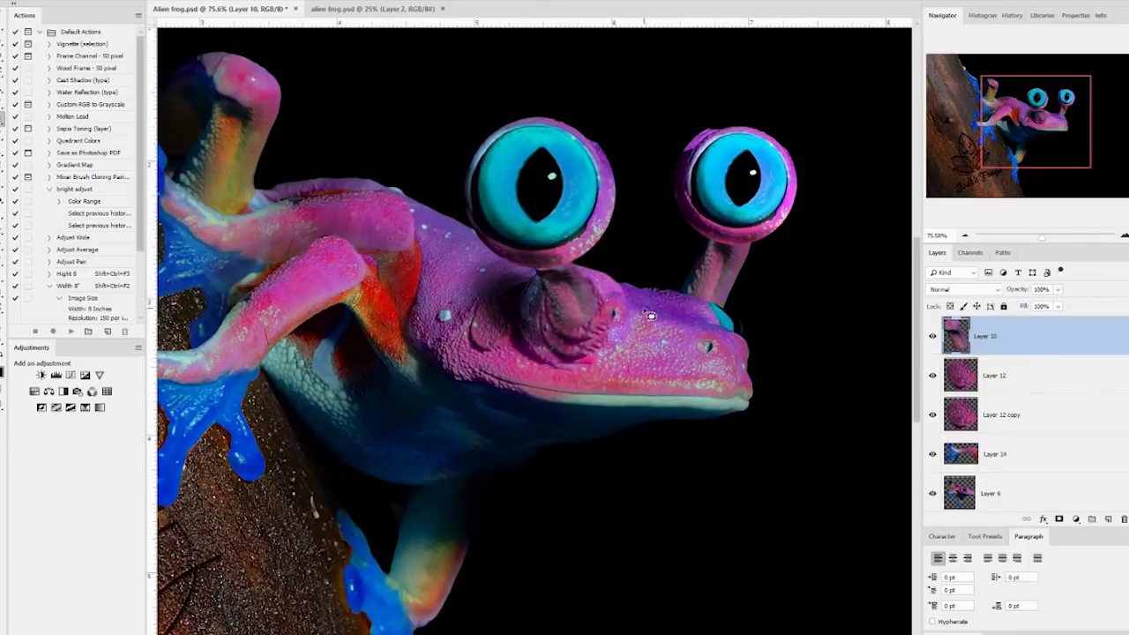
scroll(203, 180, "up", 1)
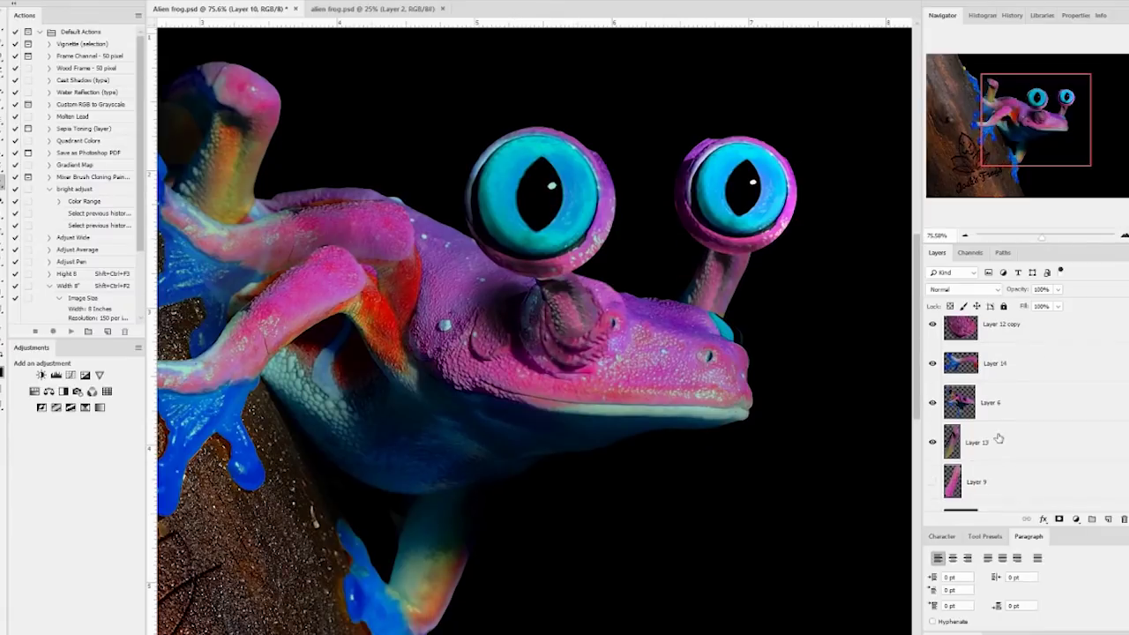
Merge Layer 12 copy into Layer 12
left_click(995, 446)
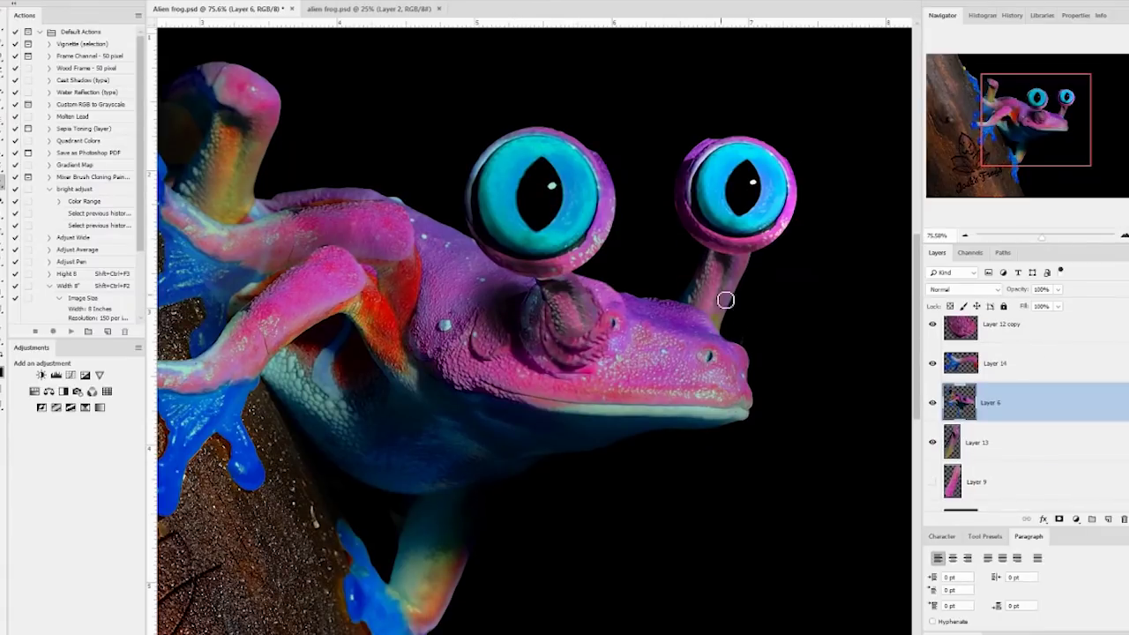
key("alt+bracketleft")
key("alt+bracketright")
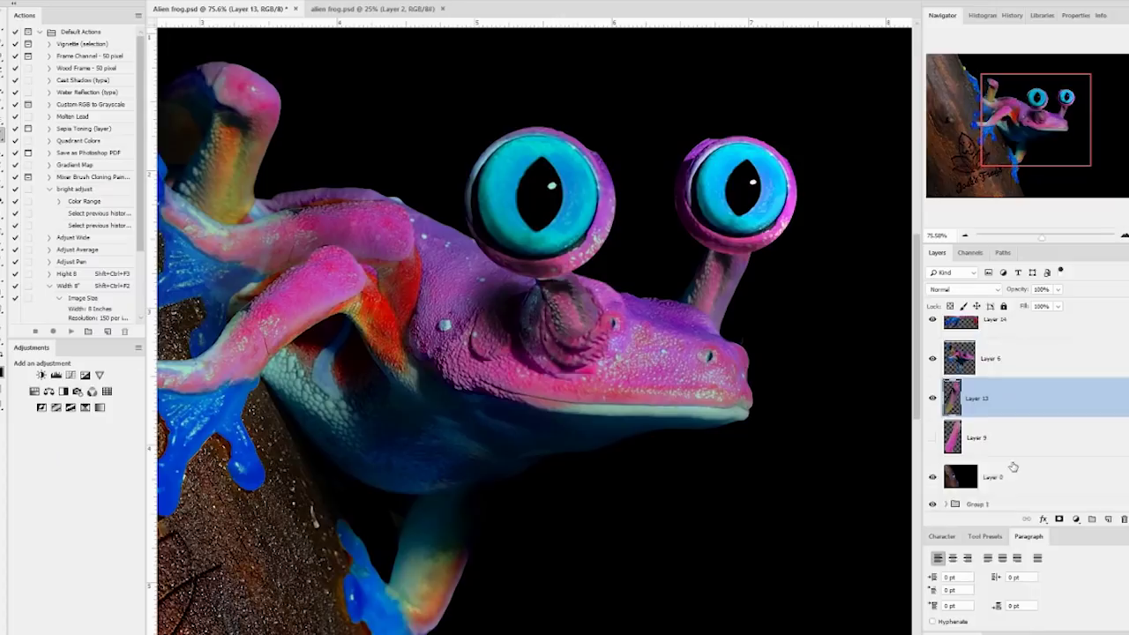
key("alt+bracketright")
key("alt+bracketright")
key("alt+bracketright")
scroll(574, 334, "down", 2)
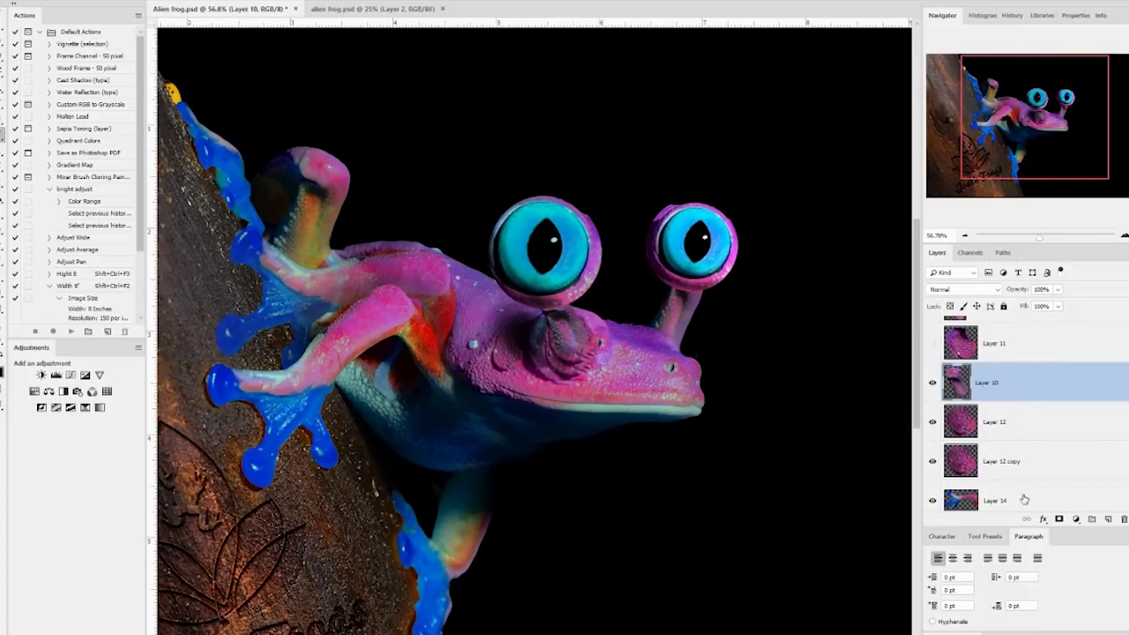
scroll(1024, 500, "up", 1)
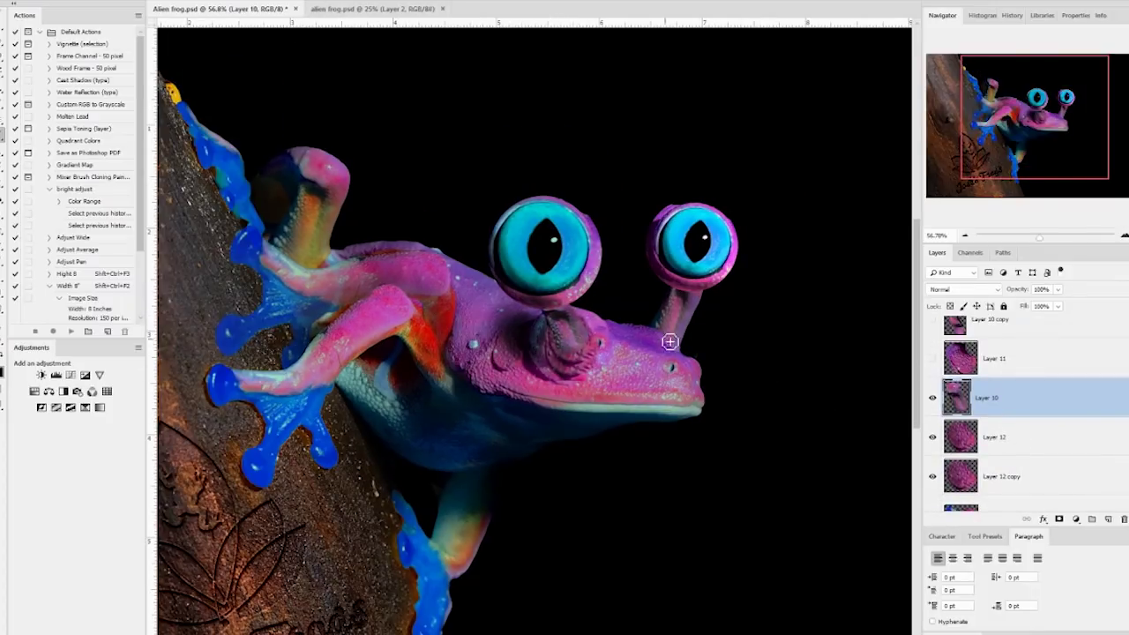
key("alt+bracketleft")
key("alt+bracketleft")
key("alt+bracketleft")
key("alt+bracketleft")
key("alt+bracketleft")
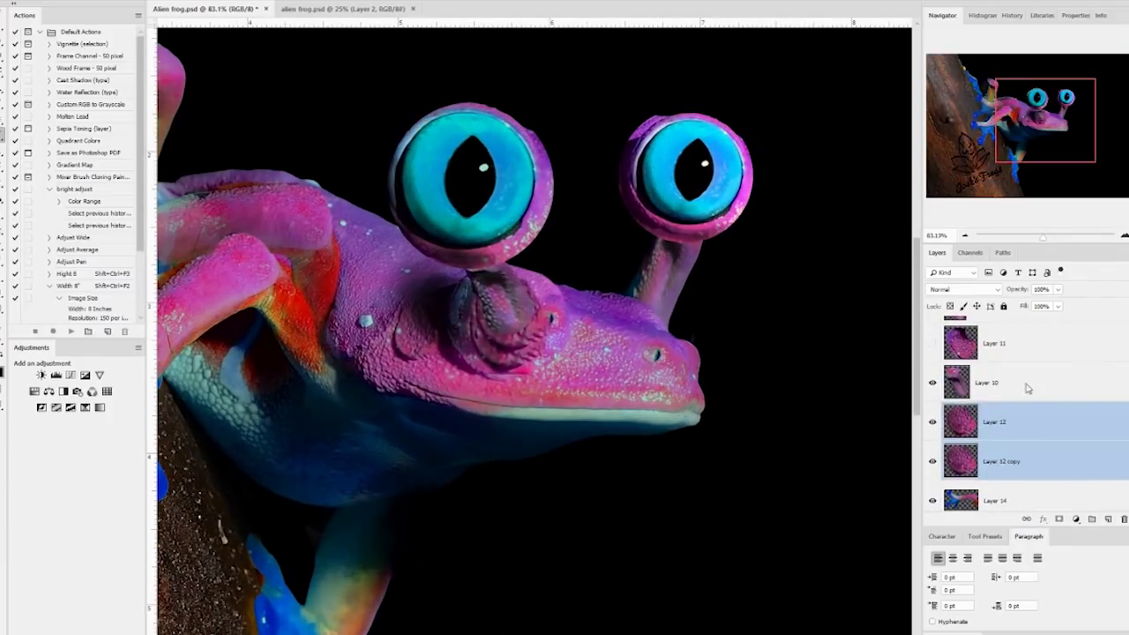
key("ctrl+e")
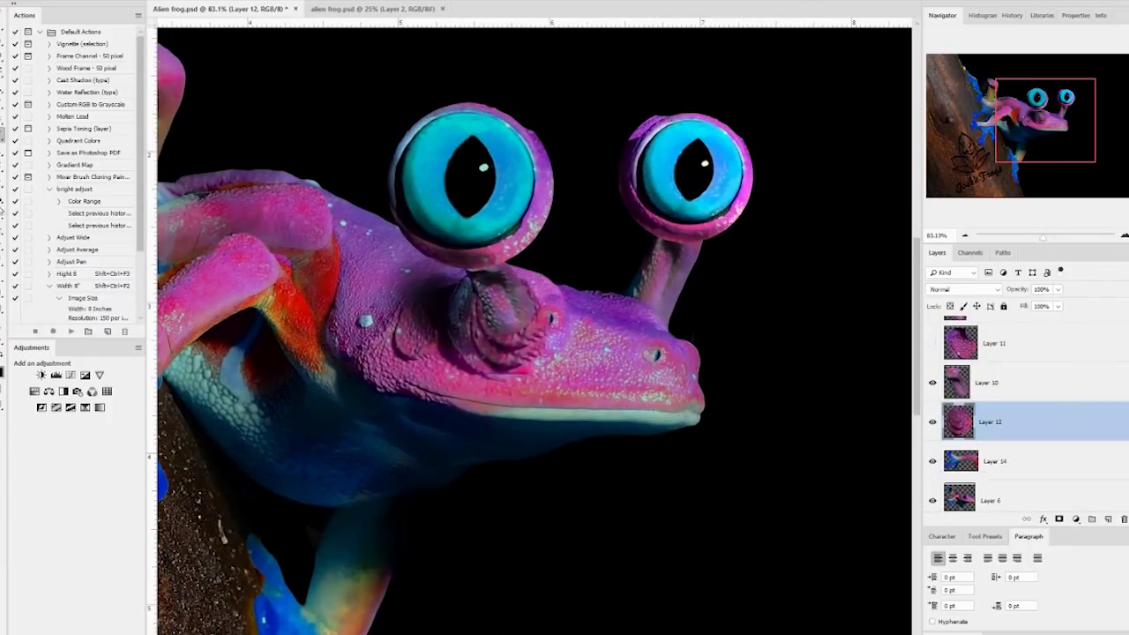
Merge Layer 6 into Layer 12
key("alt+bracketleft")
key("alt+bracketleft")
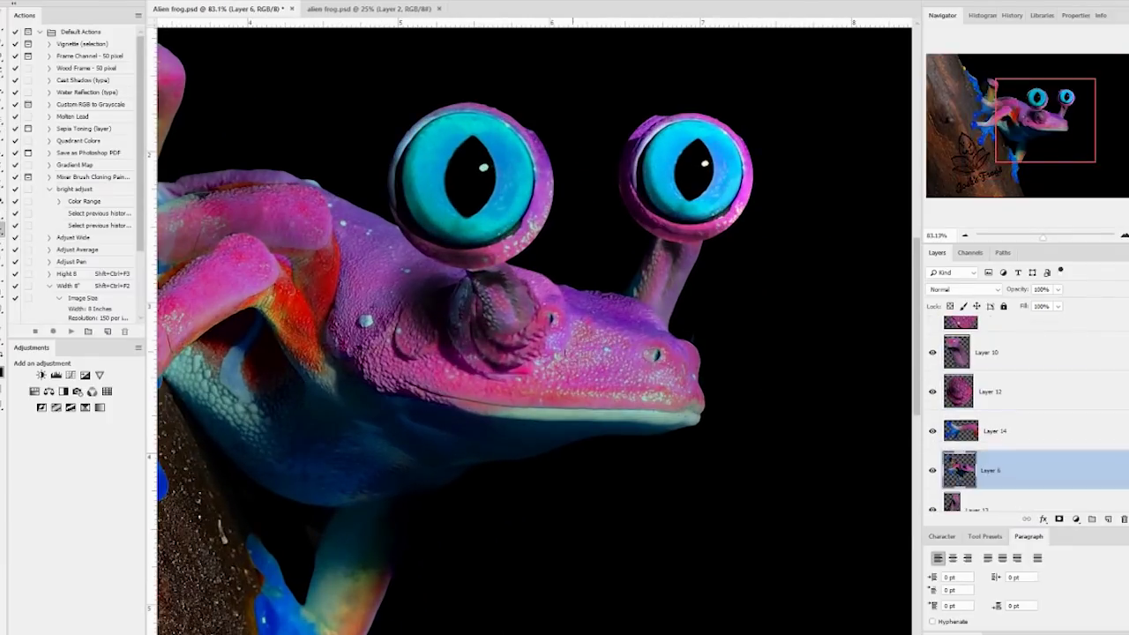
key("alt+bracketright")
key("alt+bracketright")
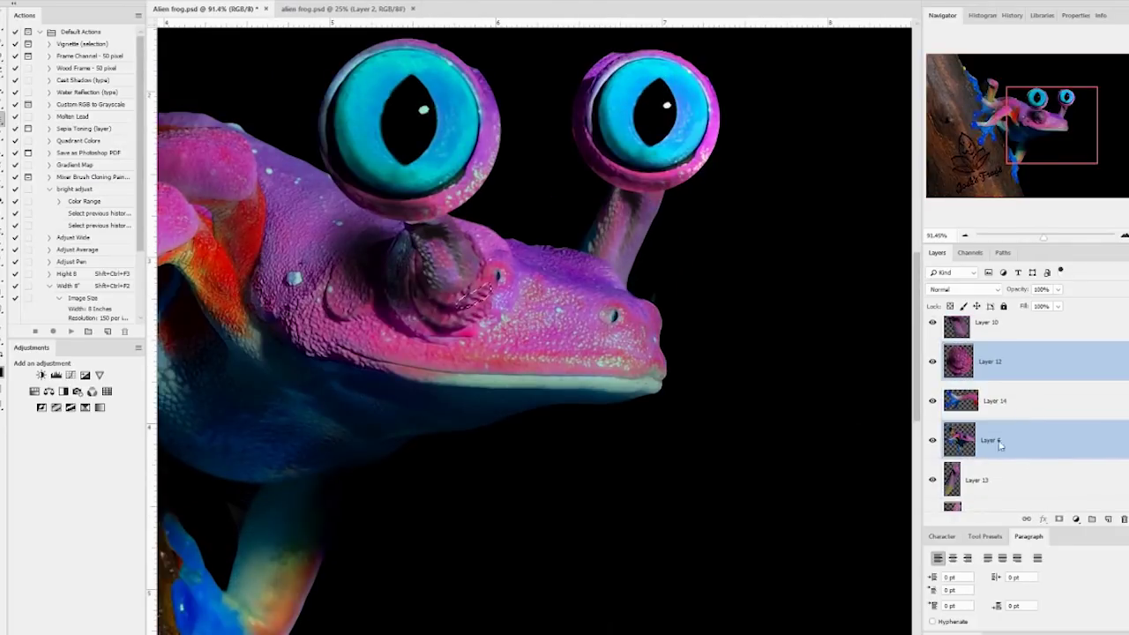
key("ctrl+e")
scroll(445, 348, "up", 1)
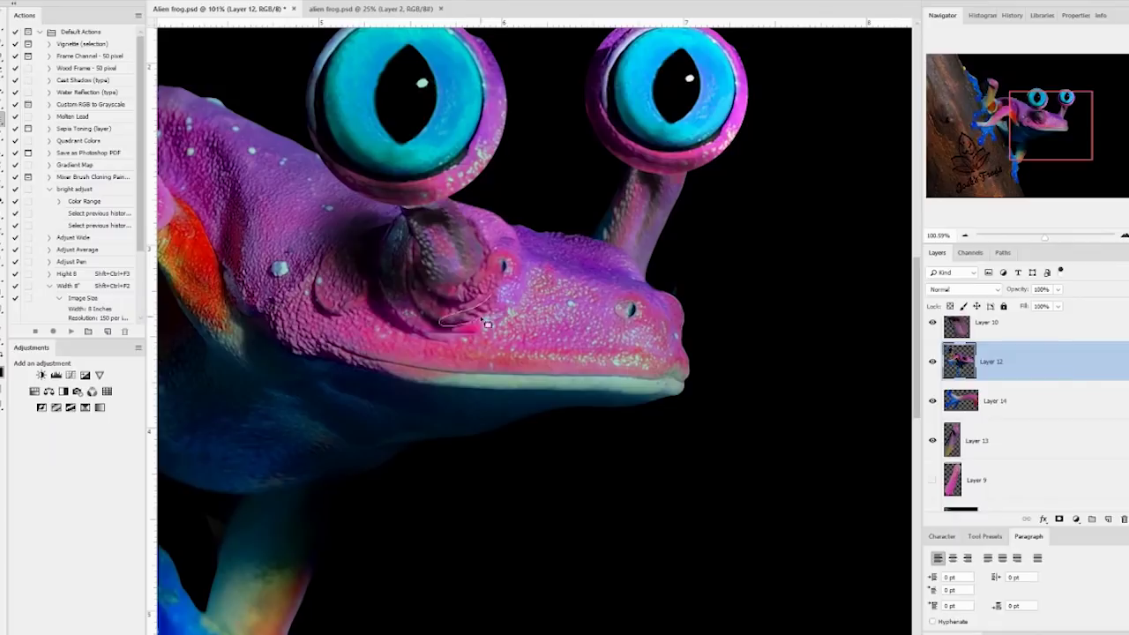
Combine the two cyan eye layers, Layers 7 and 8, into one layer
key("alt+bracketright")
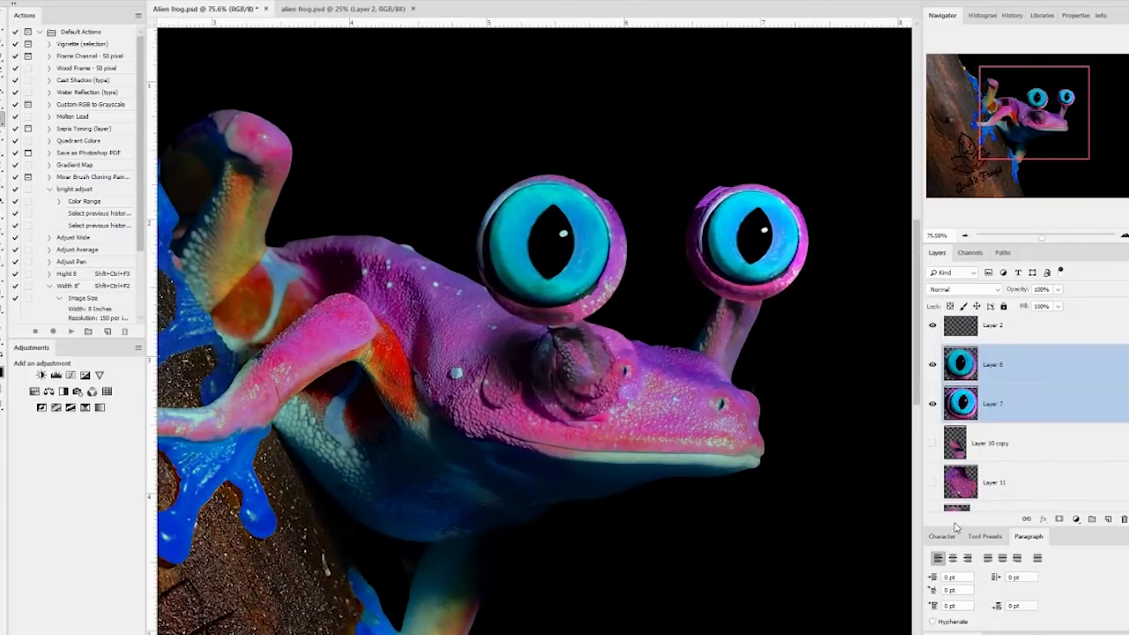
key("alt+bracketright")
scroll(634, 187, "up", 1)
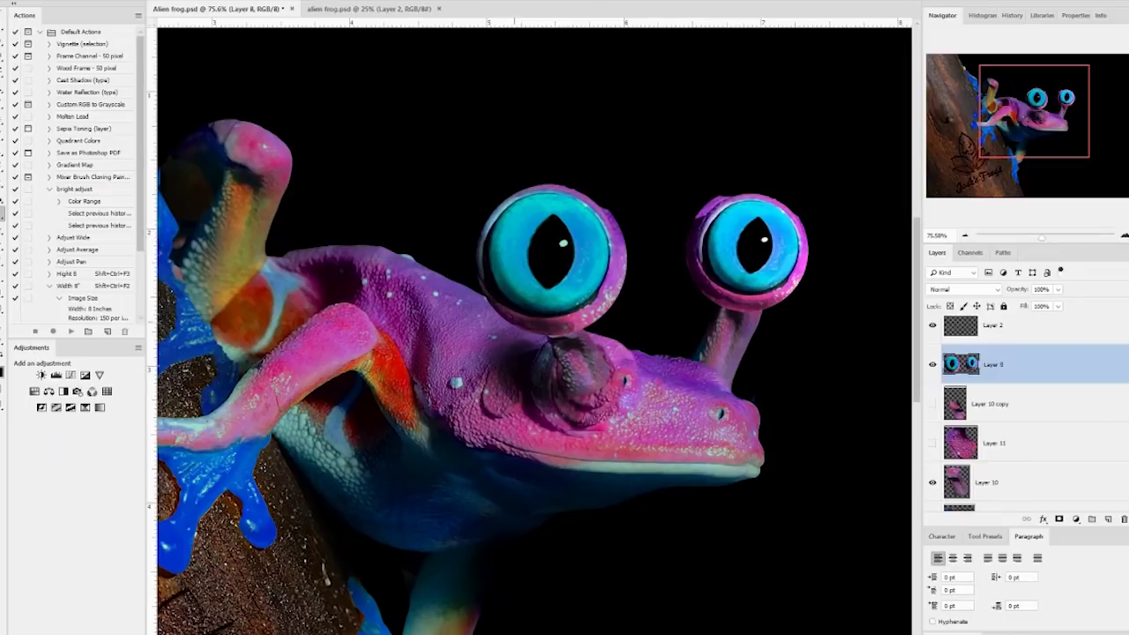
scroll(620, 294, "down", 3)
scroll(617, 345, "down", 1)
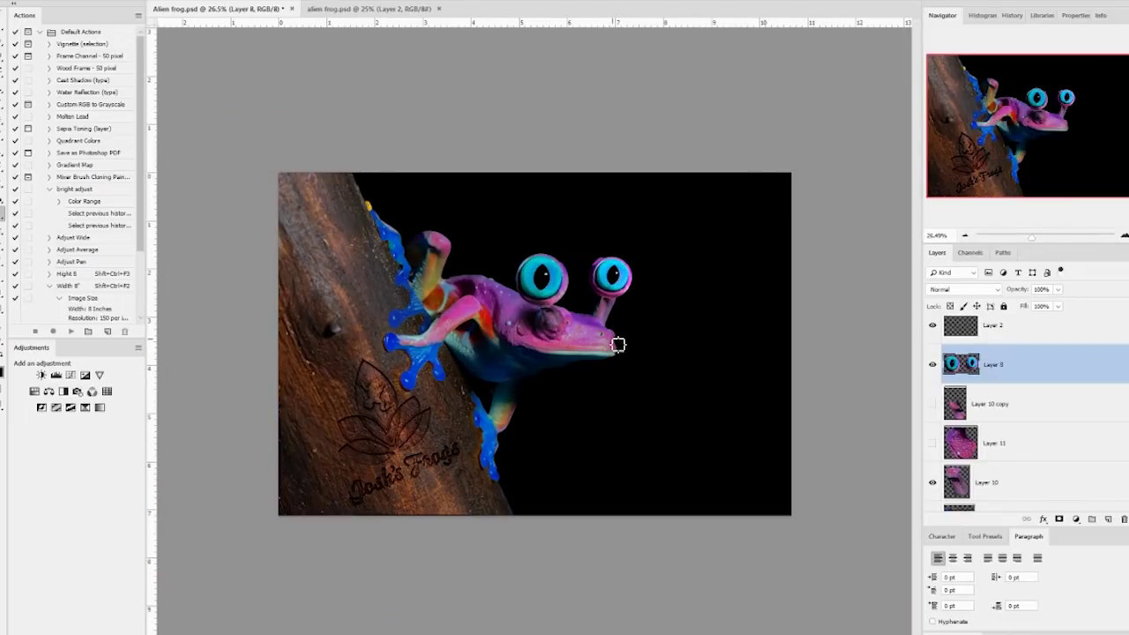
Move Layer 10 below Layer 14 in the stack and make Layer 10 active
scroll(564, 309, "up", 5)
mouse_move(1014, 483)
left_mouse_down()
mouse_move(1027, 435)
mouse_move(997, 472)
left_mouse_up()
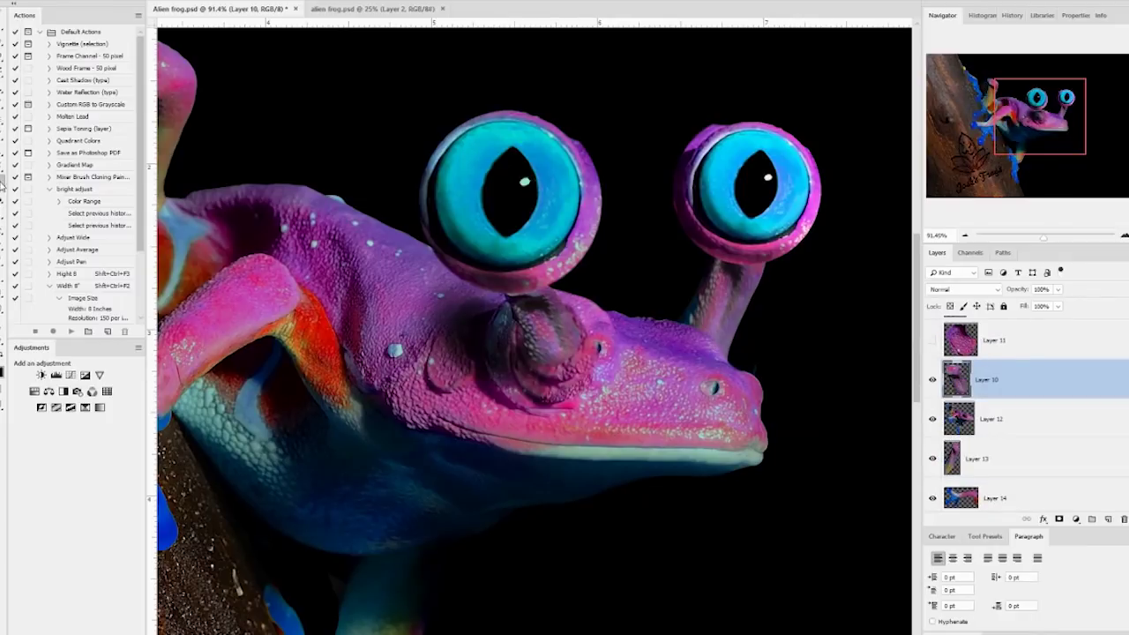
scroll(632, 392, "down", 4)
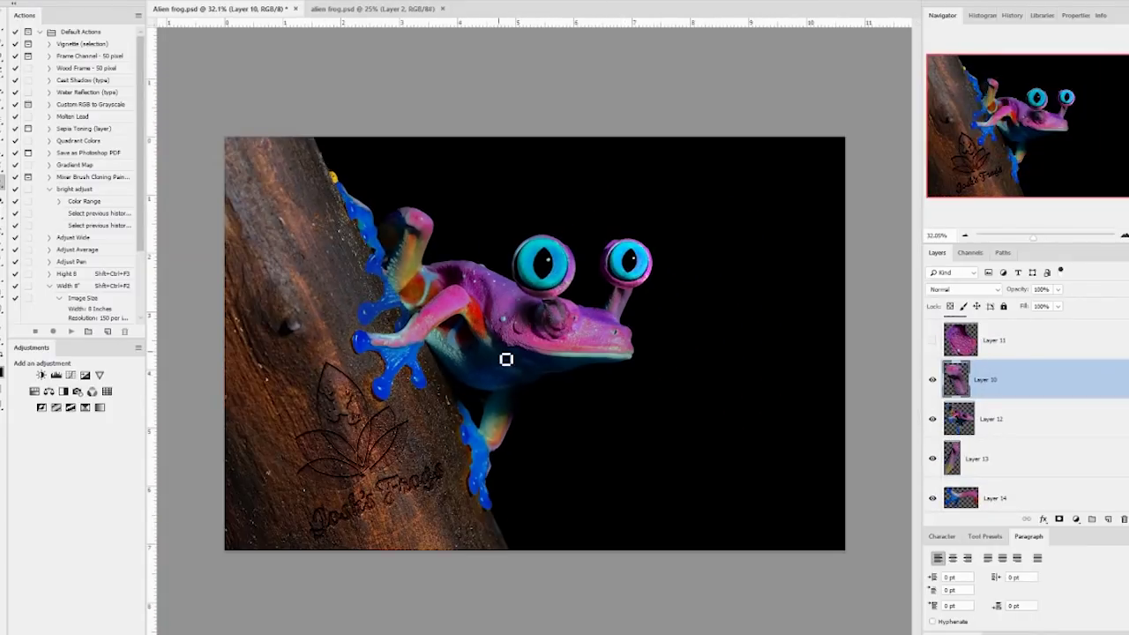
scroll(505, 359, "up", 2)
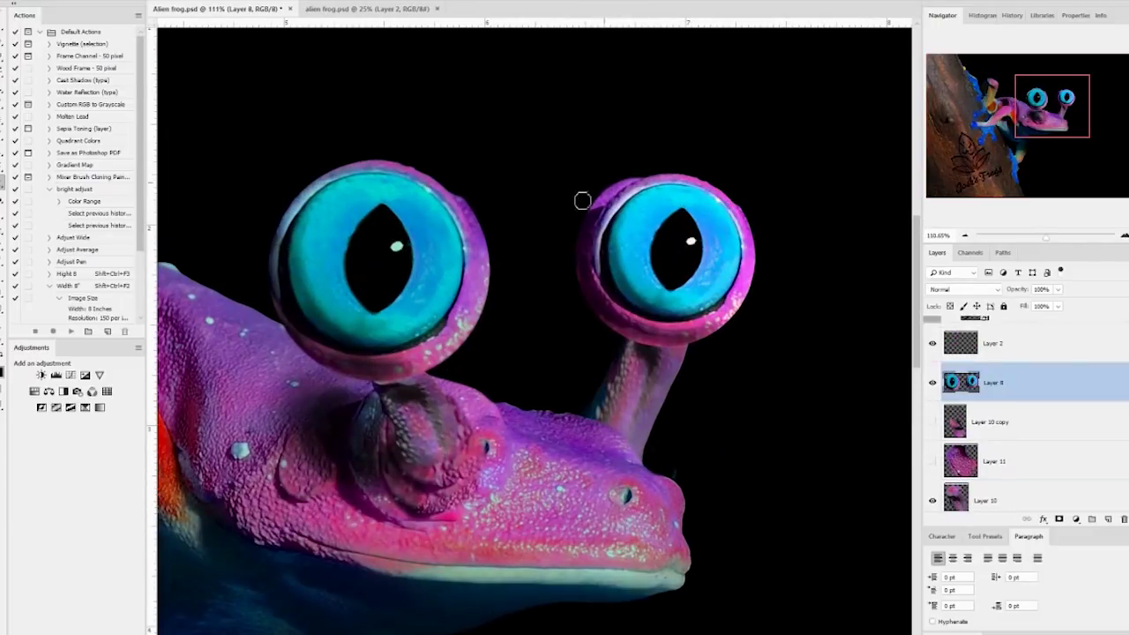
left_click(960, 501)
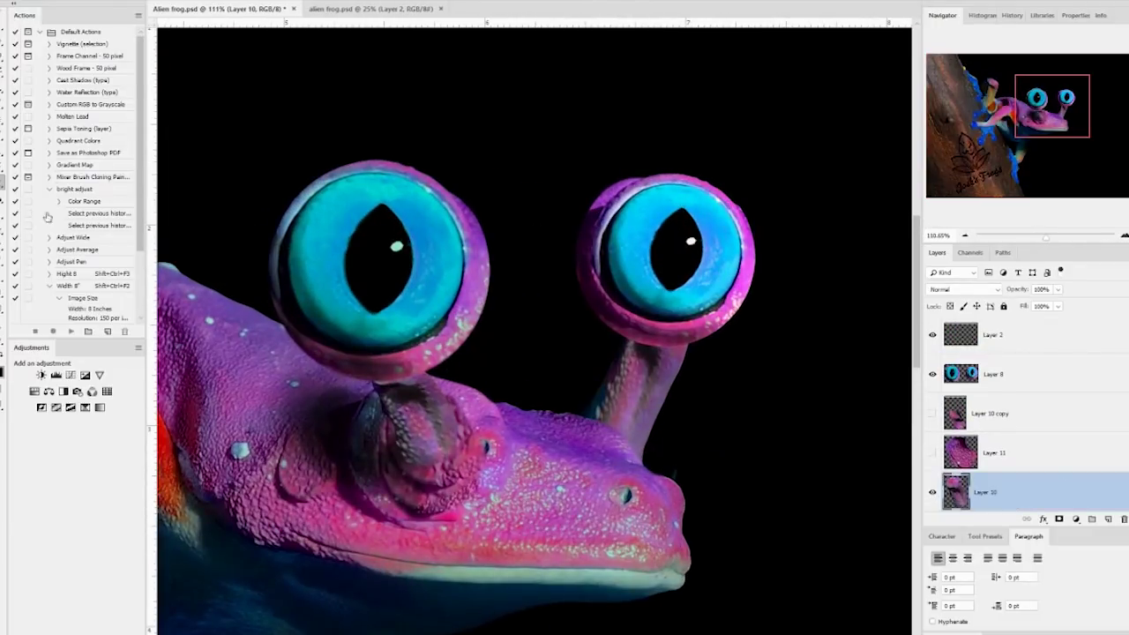
scroll(420, 429, "down", 3)
scroll(420, 430, "up", 2)
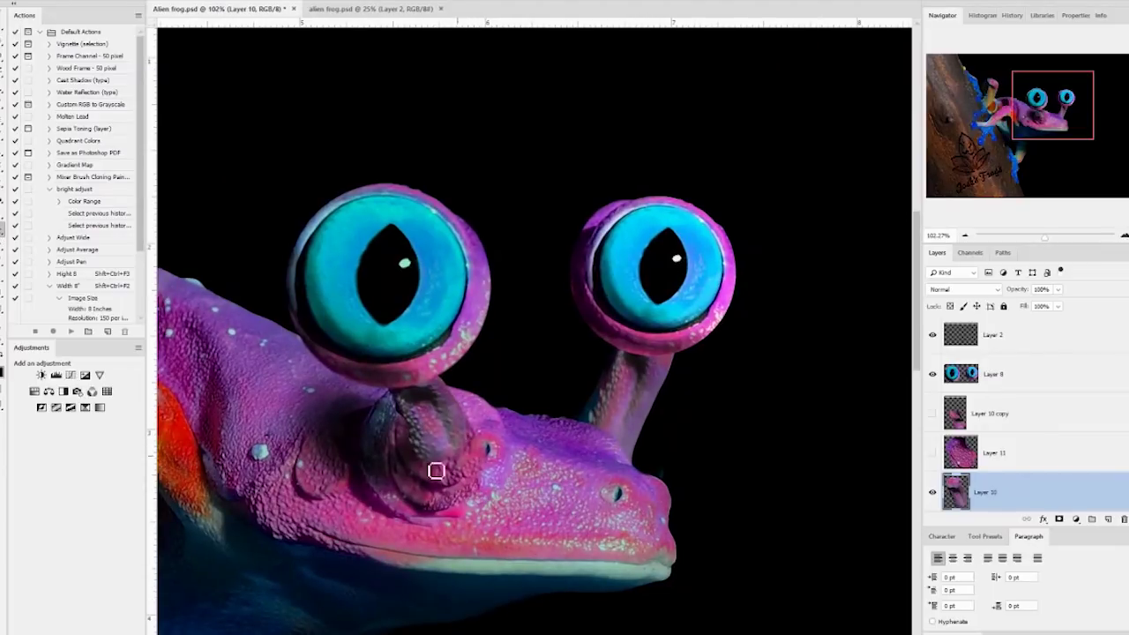
Drag Layer 14 above Layer 12 so the blue-footed leg overlaps the body
key("alt+bracketleft")
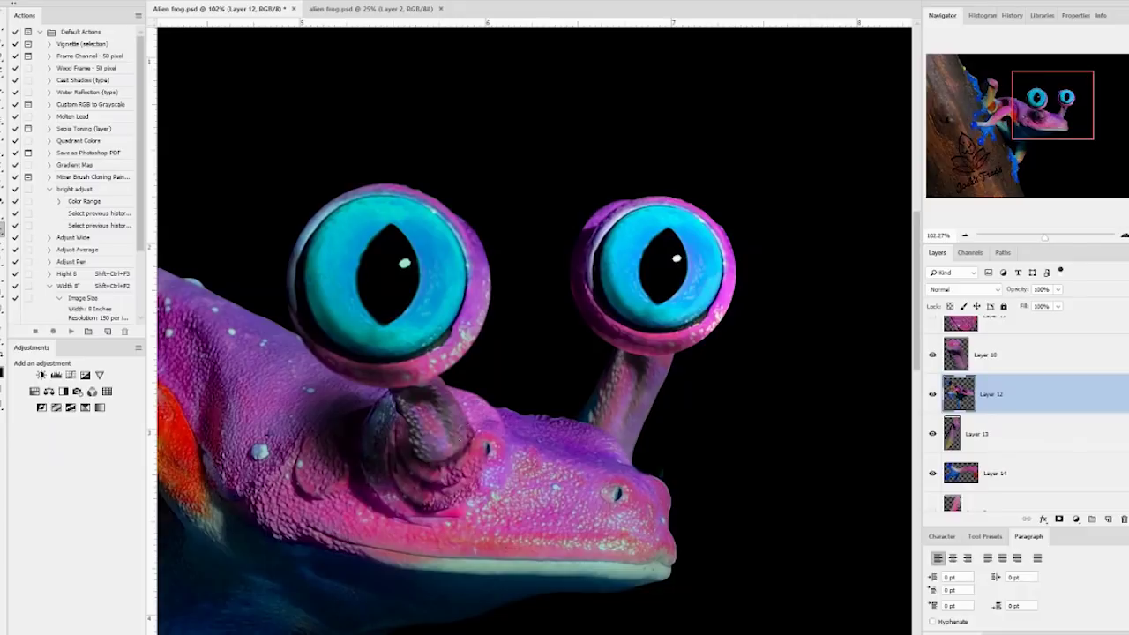
key("alt+bracketright")
key("alt+bracketleft")
scroll(474, 441, "down", 1)
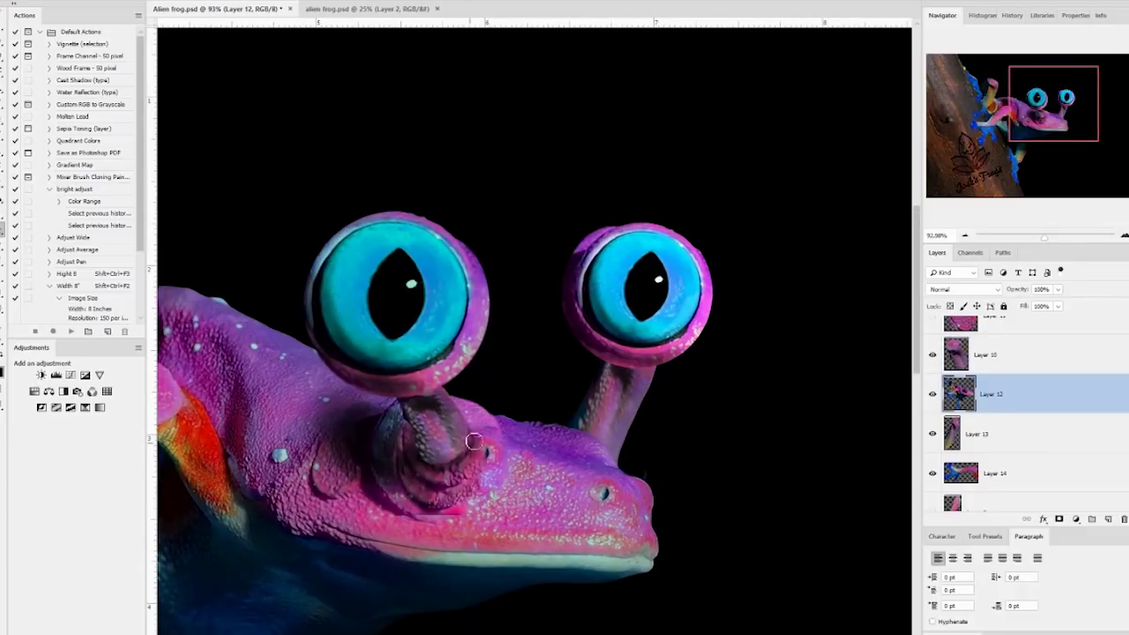
scroll(474, 441, "up", 2)
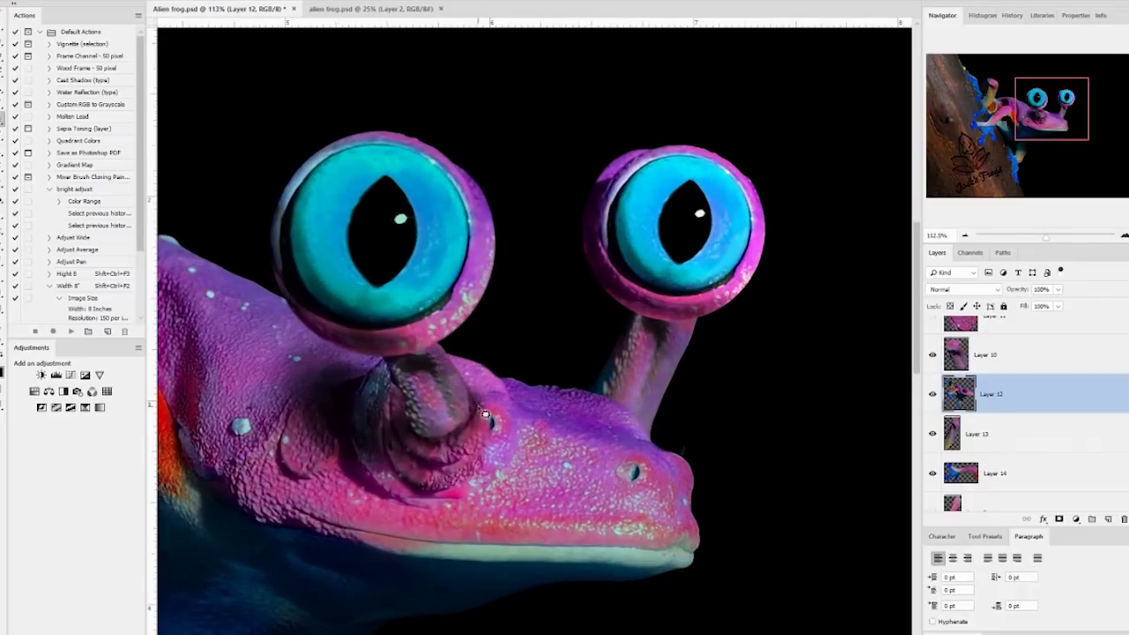
scroll(540, 430, "down", 3)
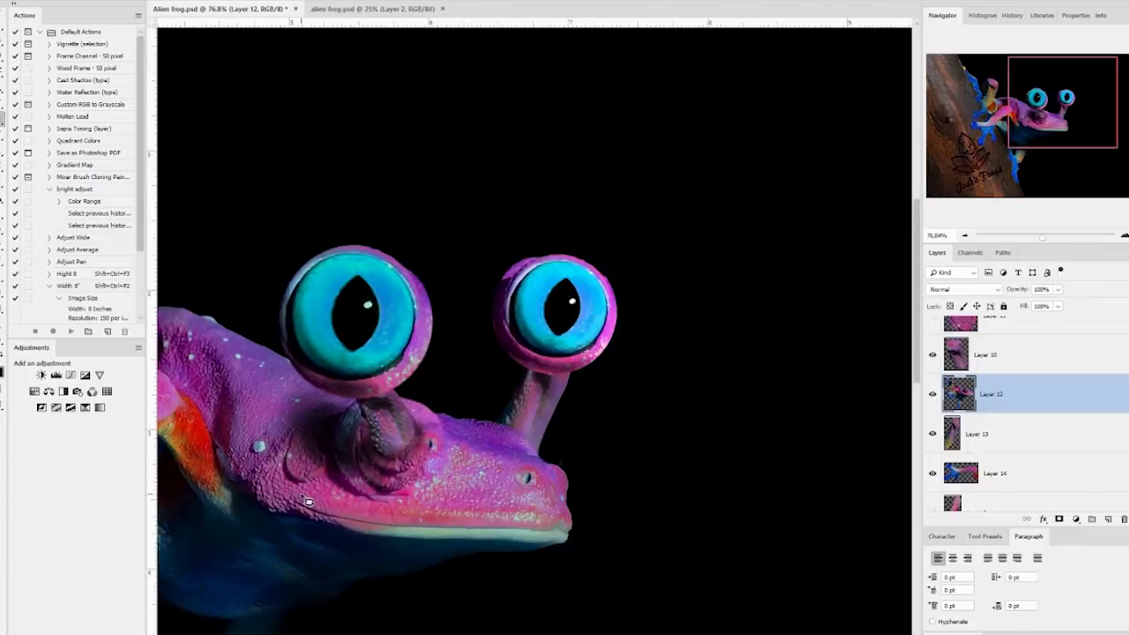
scroll(523, 311, "down", 5)
scroll(995, 498, "down", 2)
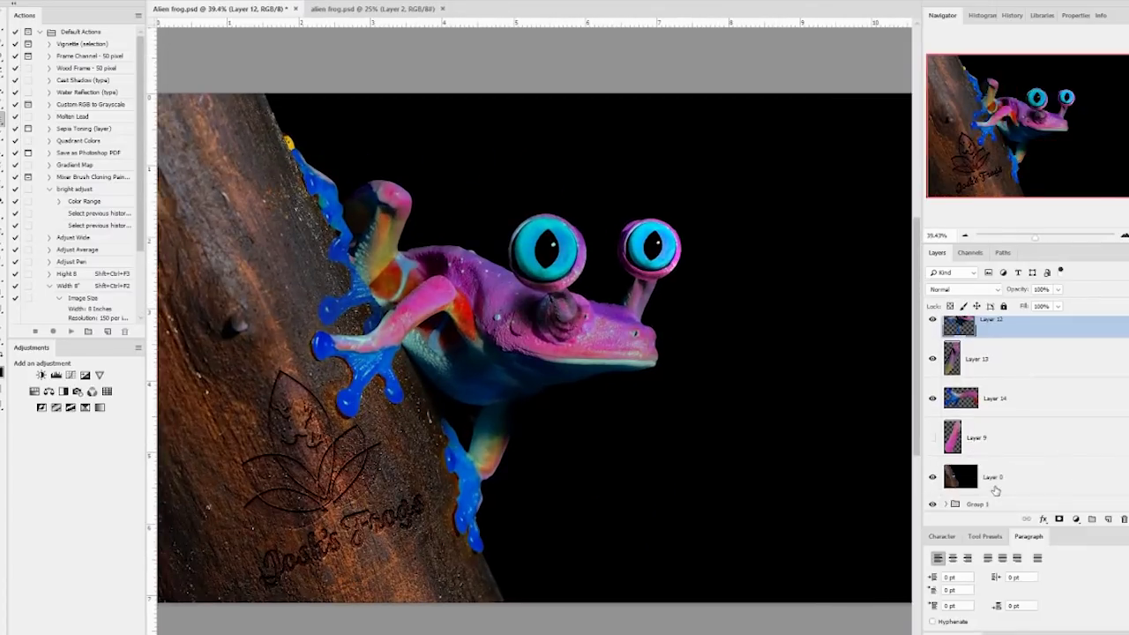
left_click_drag(960, 398, 961, 319)
scroll(650, 494, "down", 2)
Set Layer 14's opacity back to 100%
scroll(544, 351, "up", 5)
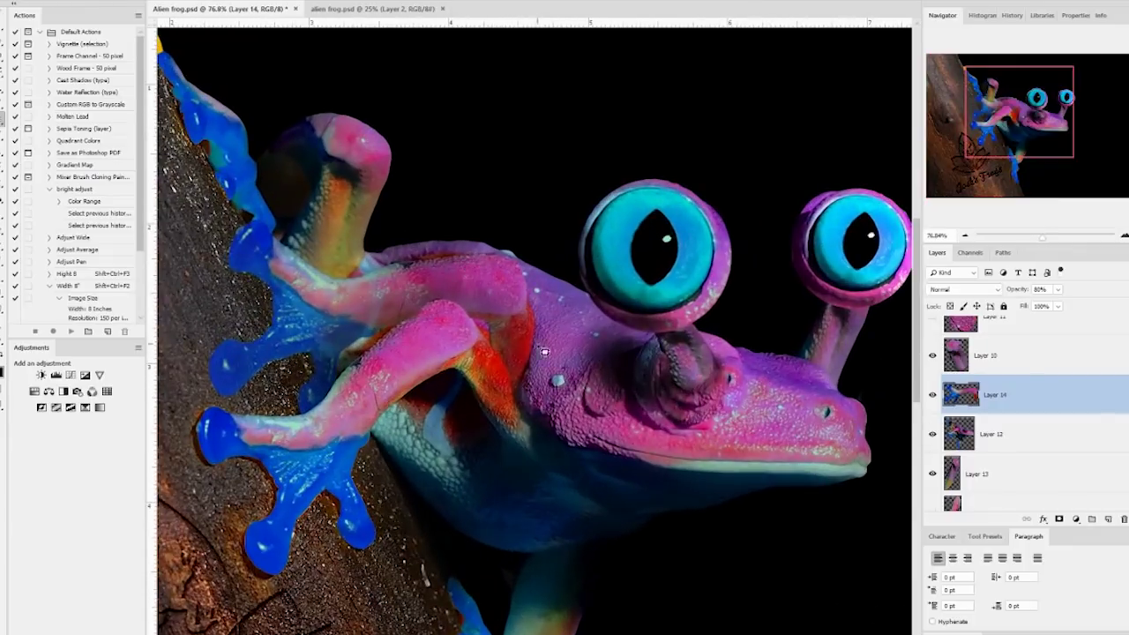
scroll(813, 405, "down", 3)
scroll(1014, 424, "up", 2)
scroll(415, 340, "up", 4)
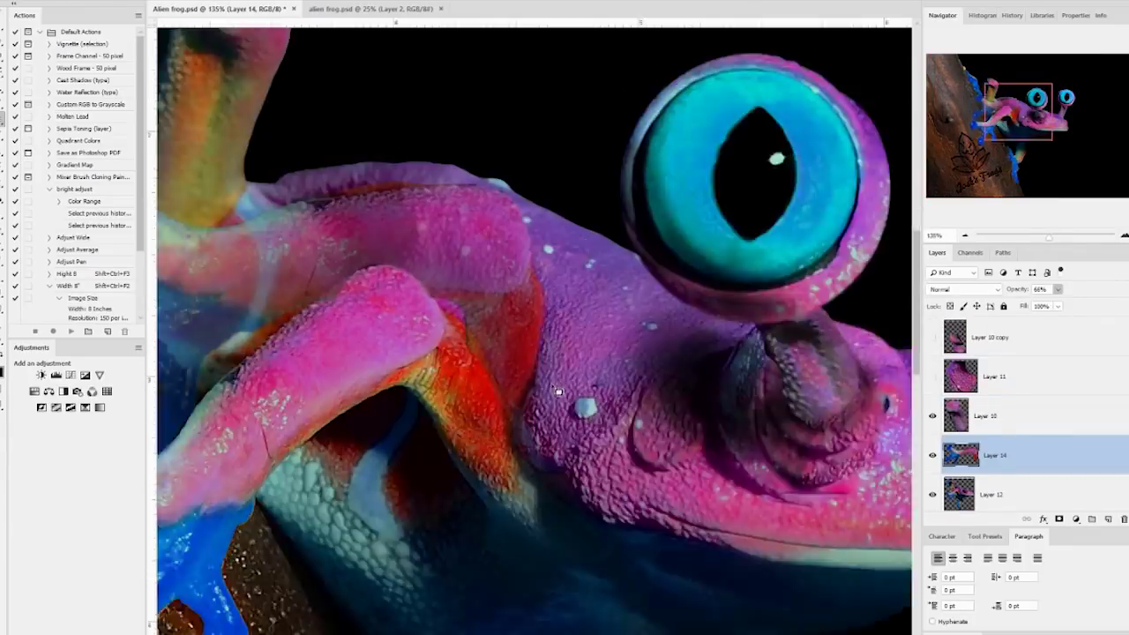
scroll(414, 340, "up", 2)
scroll(472, 365, "down", 2)
scroll(504, 352, "down", 2)
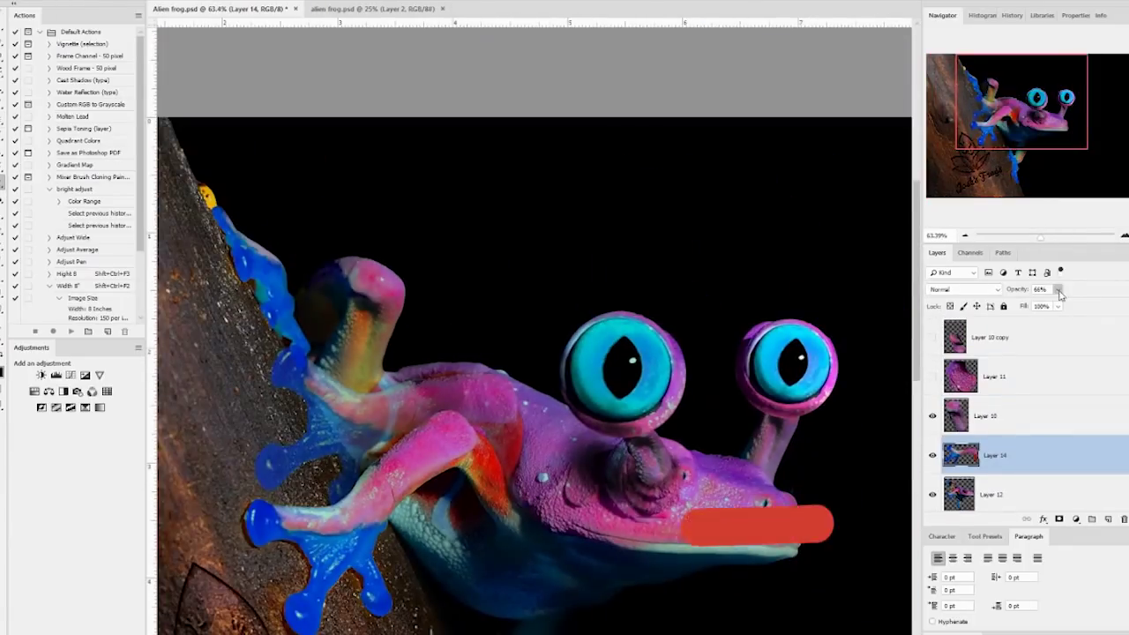
scroll(524, 353, "down", 2)
scroll(543, 355, "down", 2)
scroll(543, 355, "up", 3)
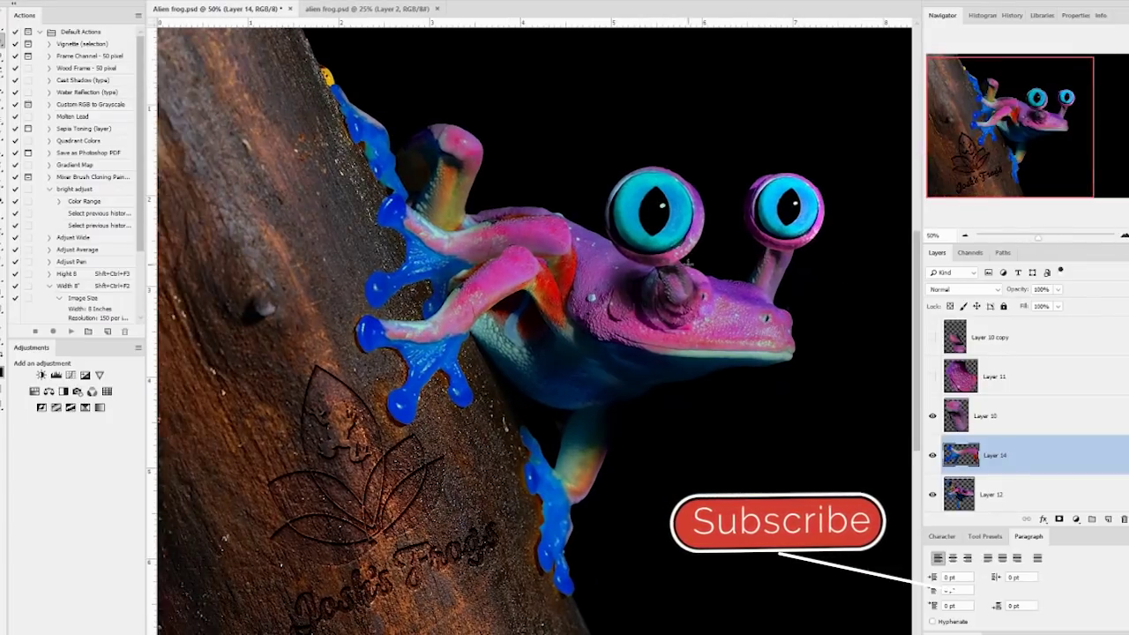
Activate eye Layer 8 and inspect the eye stalks up close, then return to Layer 12
left_click(793, 203, "ctrl")
scroll(654, 266, "up", 3)
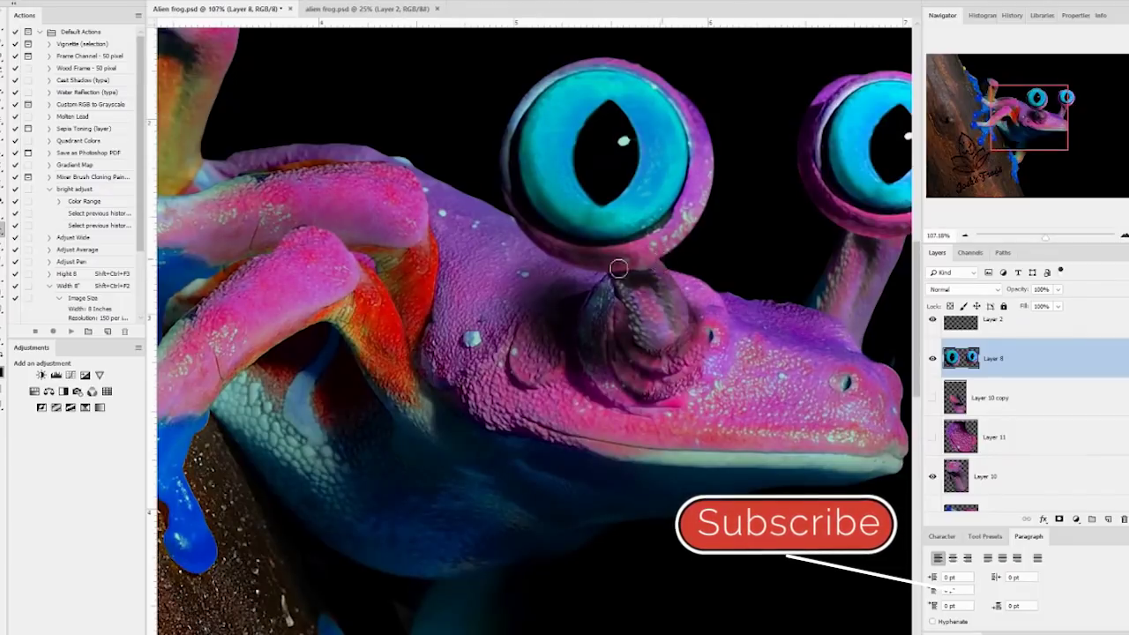
scroll(591, 277, "down", 2)
scroll(591, 278, "up", 2)
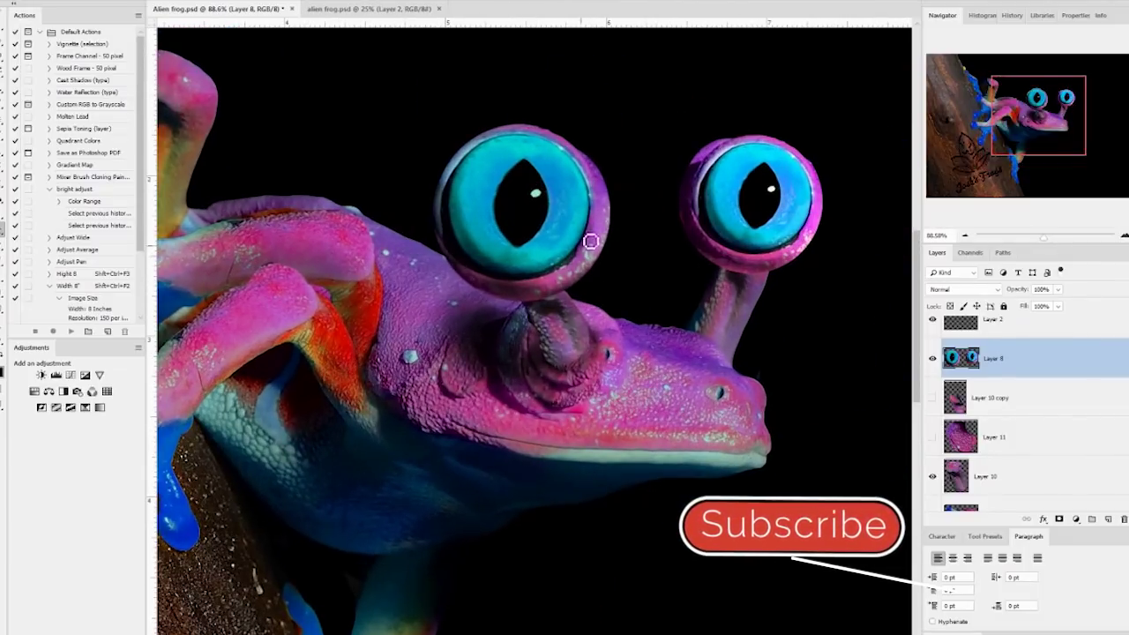
scroll(609, 287, "down", 3)
scroll(614, 291, "up", 1)
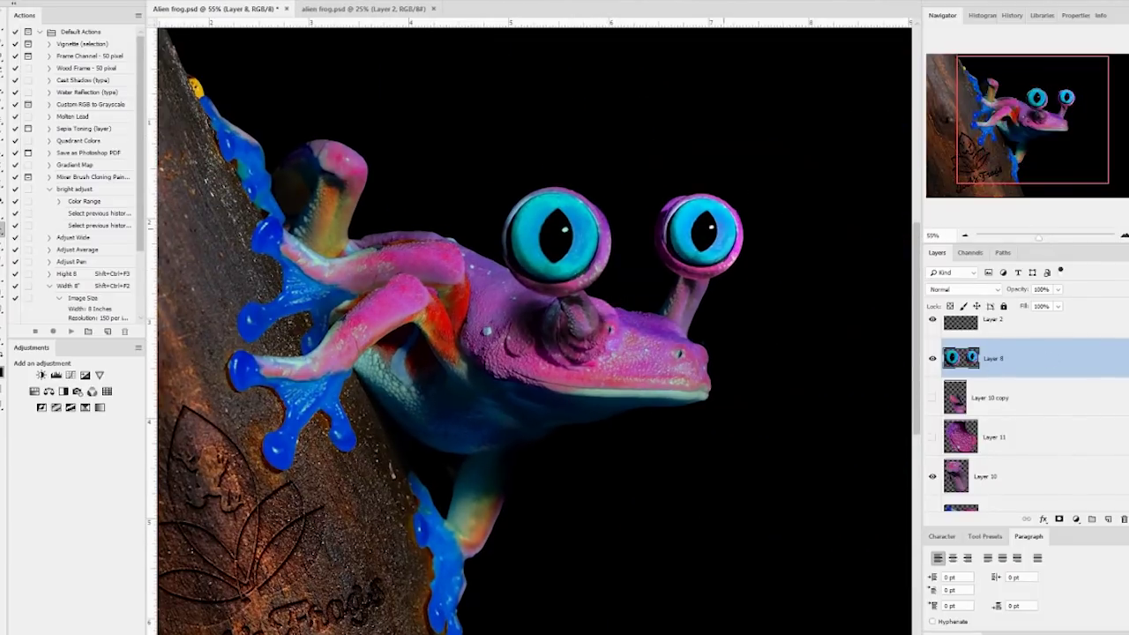
scroll(682, 328, "down", 2)
scroll(656, 179, "up", 3)
scroll(587, 280, "down", 3)
scroll(423, 176, "up", 2)
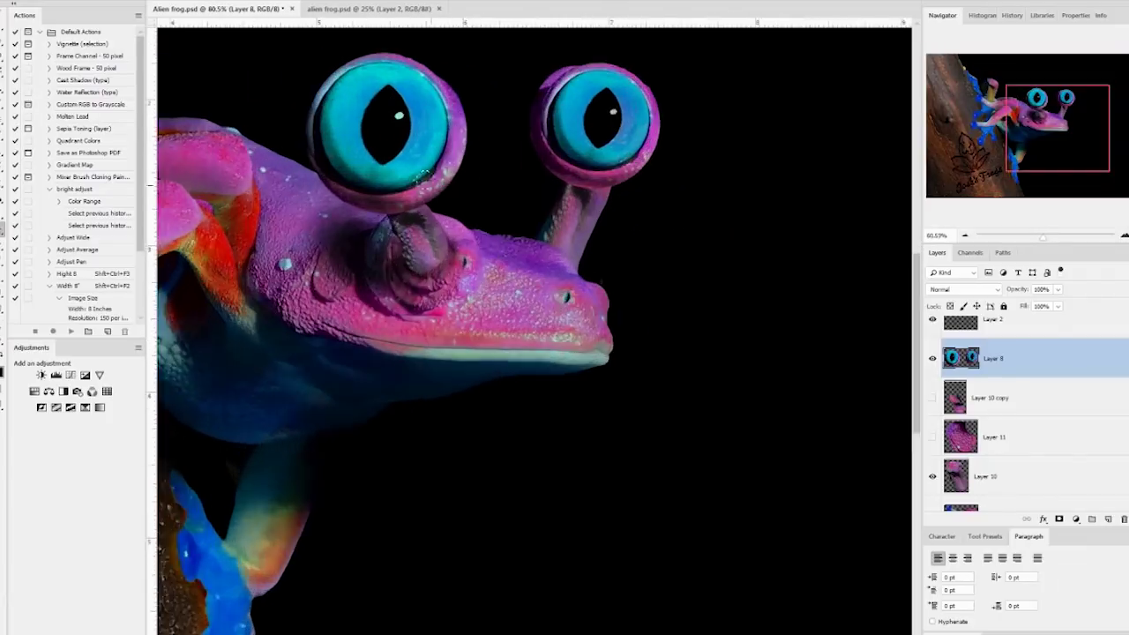
scroll(423, 176, "up", 2)
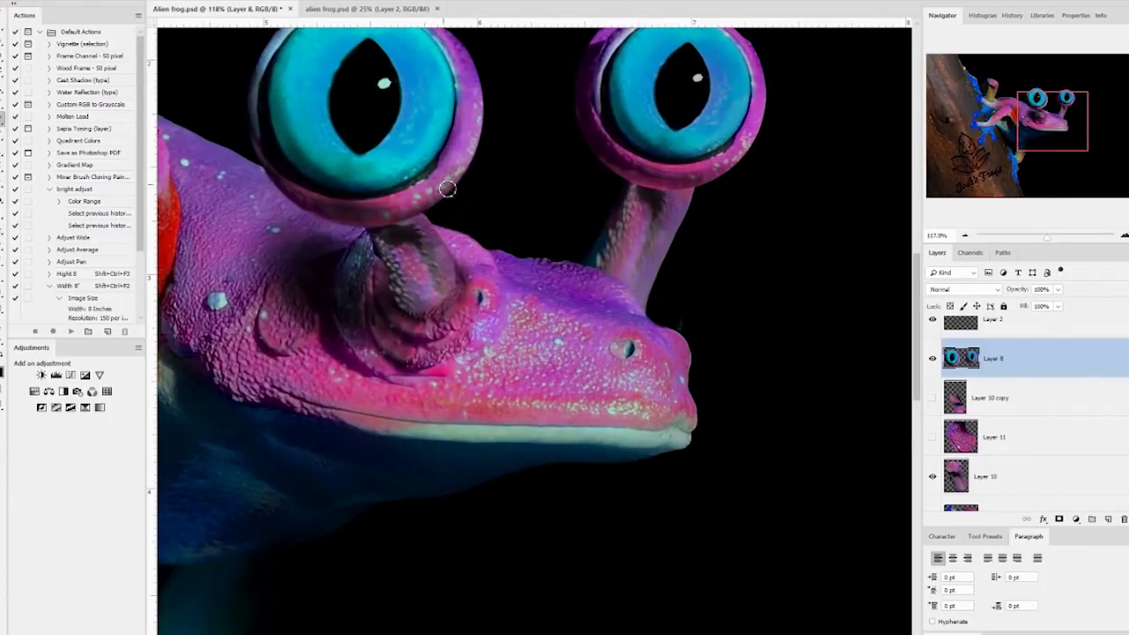
scroll(418, 259, "up", 1)
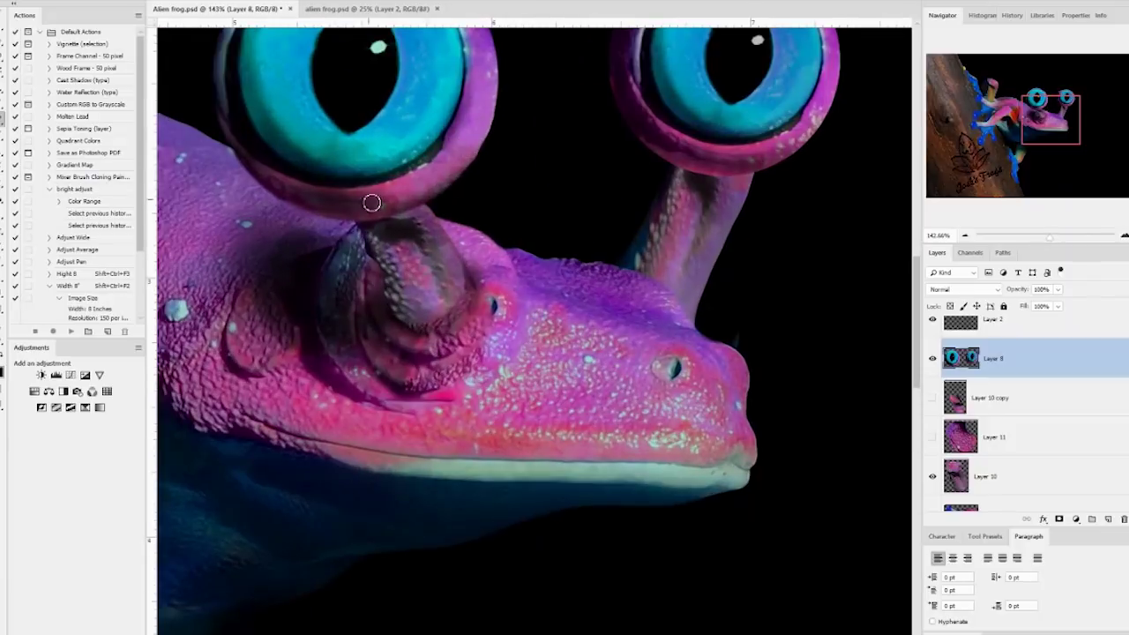
scroll(736, 203, "down", 1)
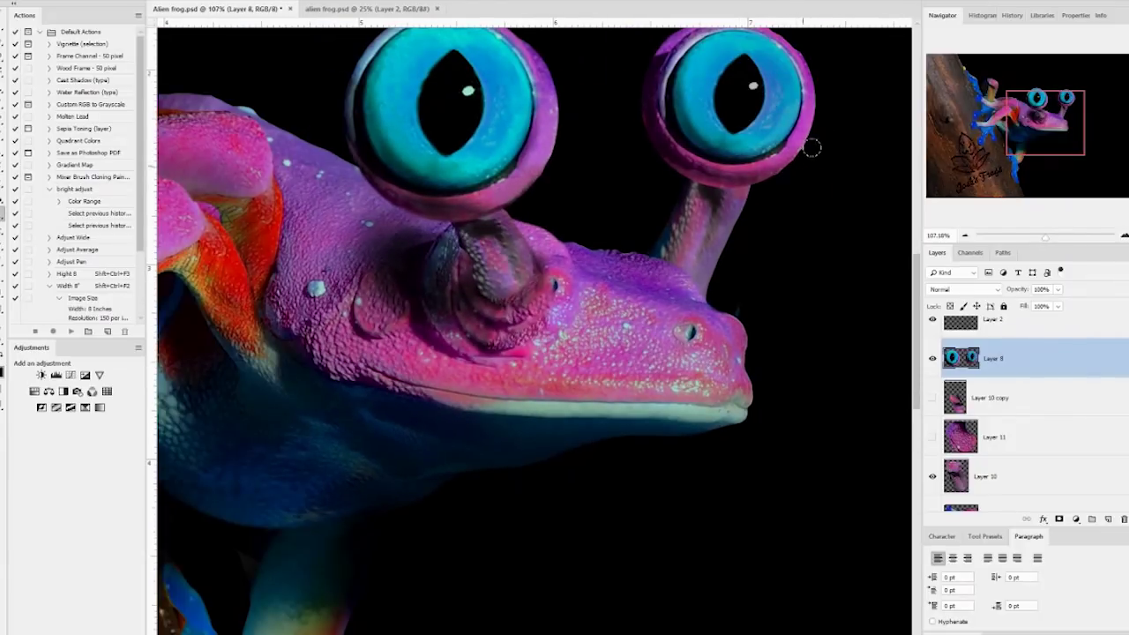
scroll(773, 175, "down", 3)
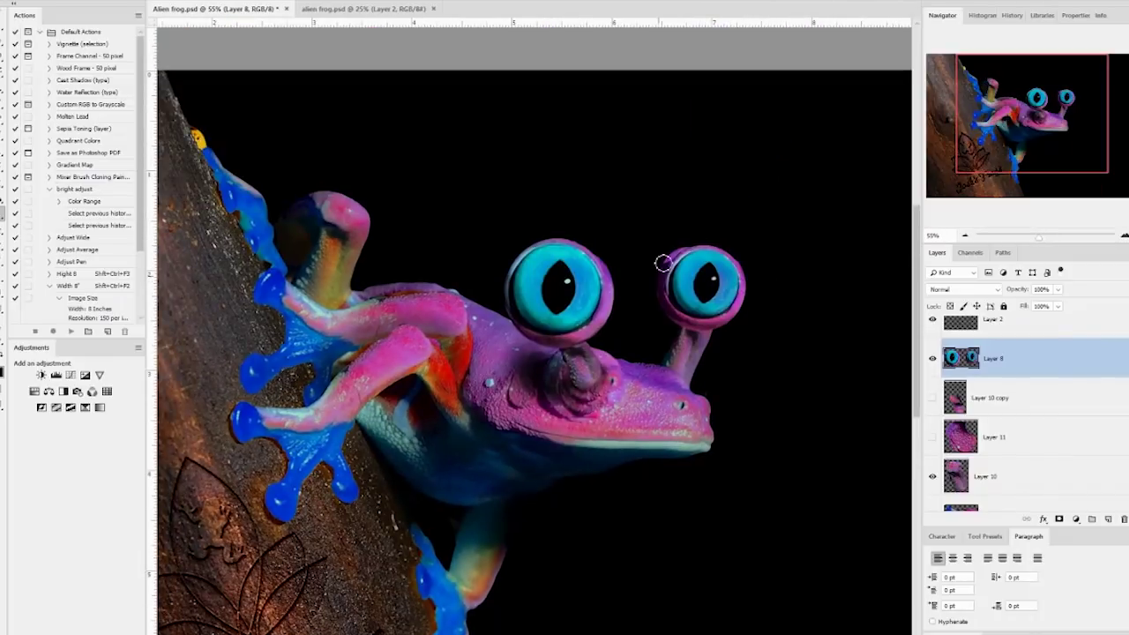
scroll(488, 365, "down", 2)
scroll(693, 379, "up", 2)
key("alt+bracketleft")
key("alt+bracketleft")
key("alt+bracketleft")
key("alt+bracketleft")
key("alt+bracketleft")
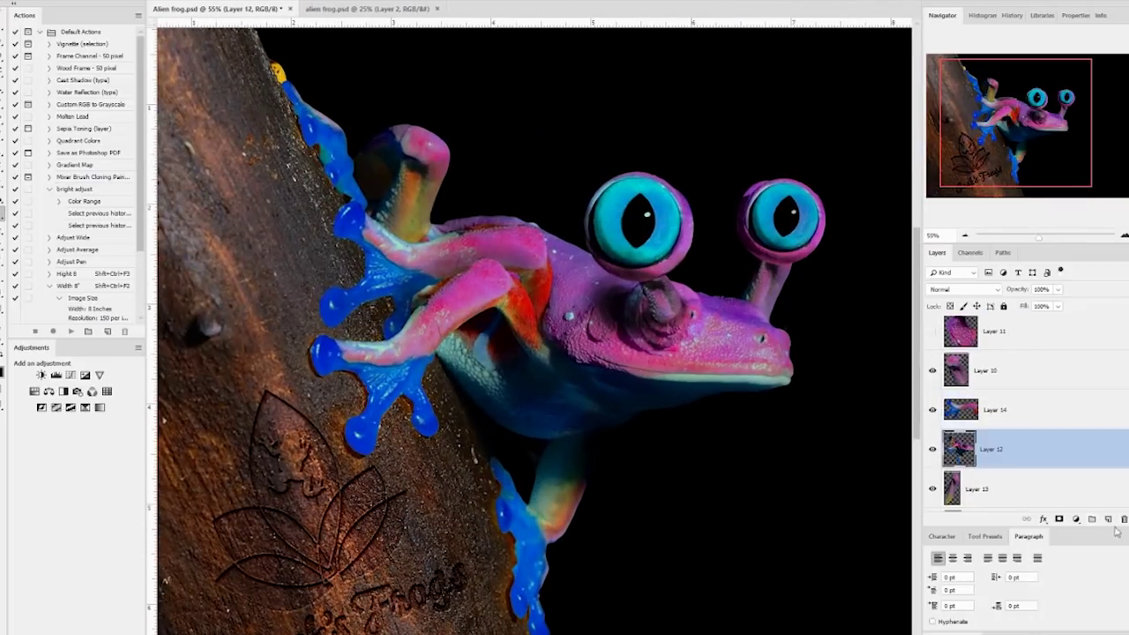
Add a new empty Layer 15 above Layer 12 and zoom out to the full image
left_click(315, 358)
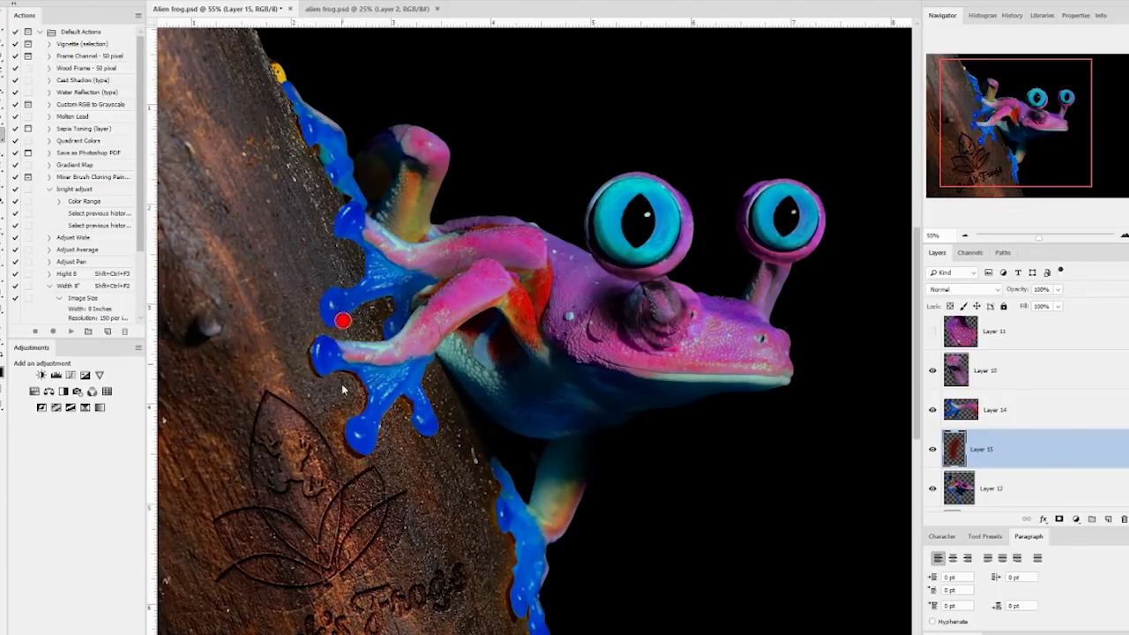
scroll(397, 366, "down", 2)
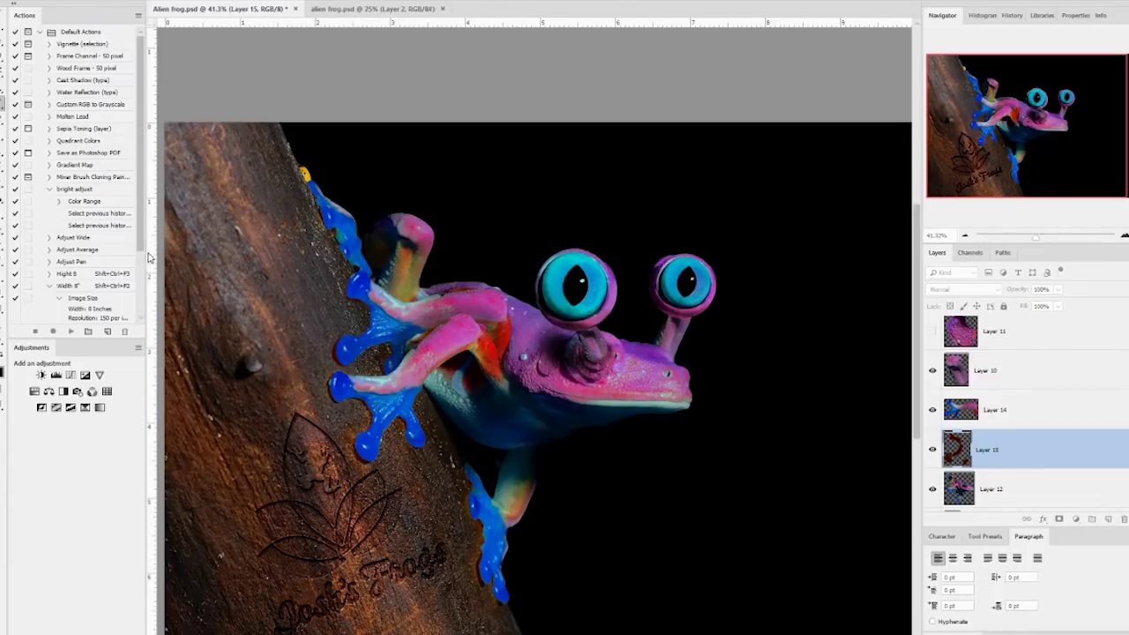
scroll(359, 245, "down", 3)
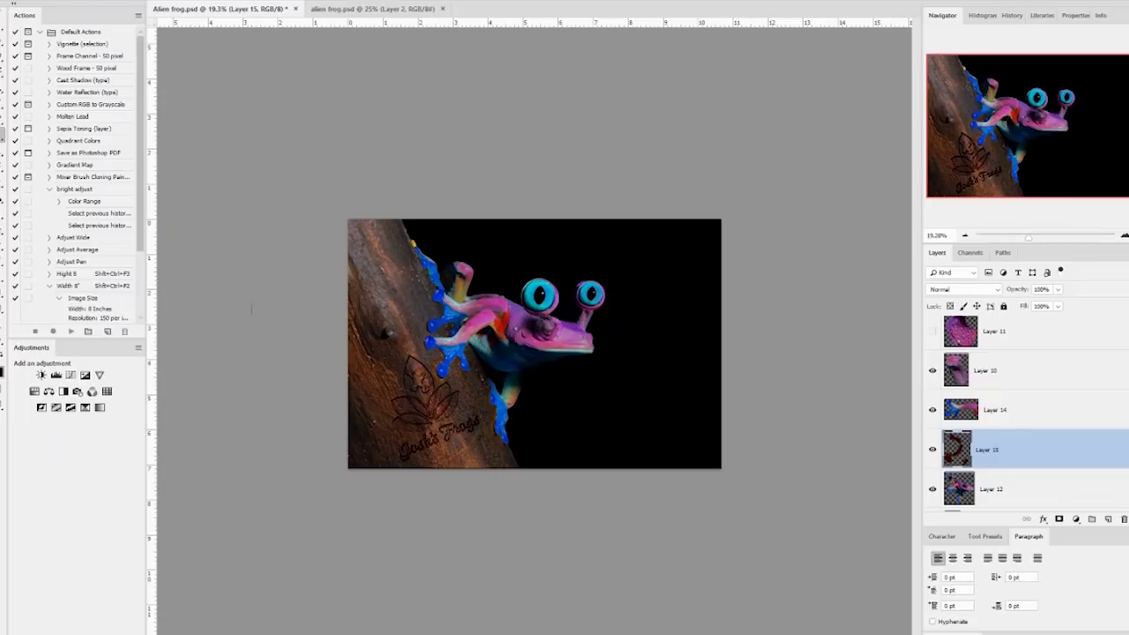
Compare with the green-background alien frog.psd, then return to the dark frog document
left_click(388, 8)
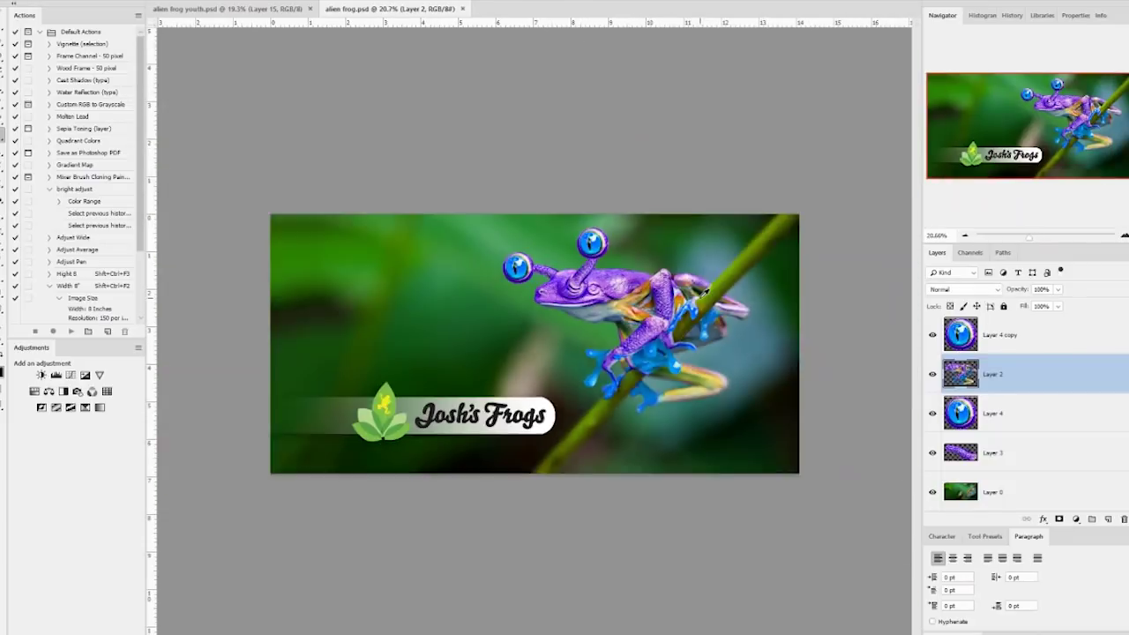
left_click(291, 10)
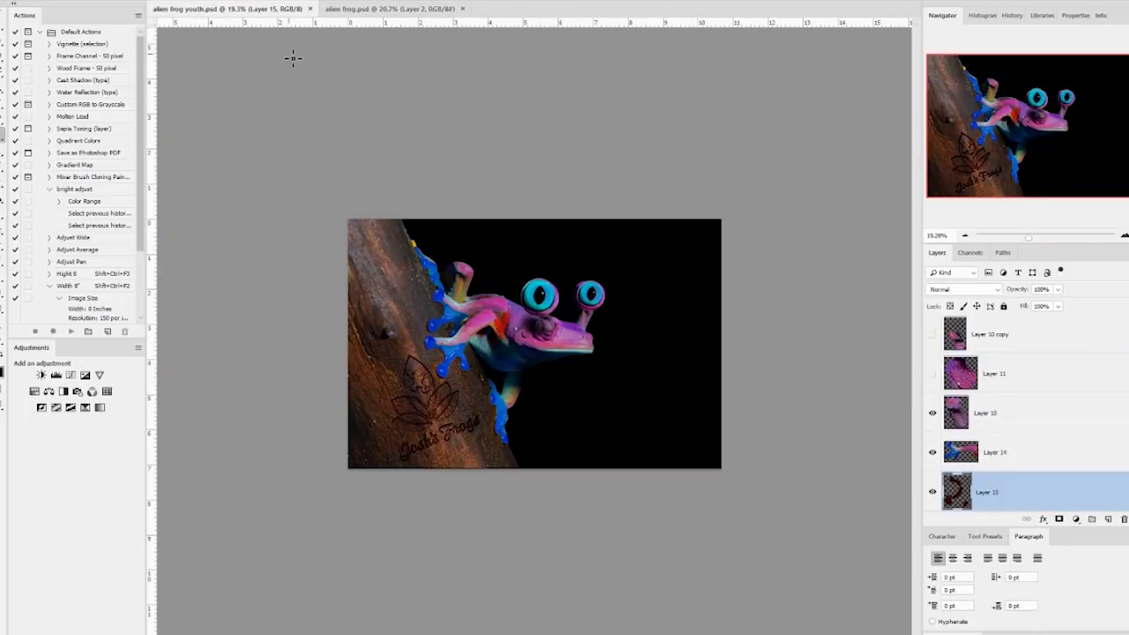